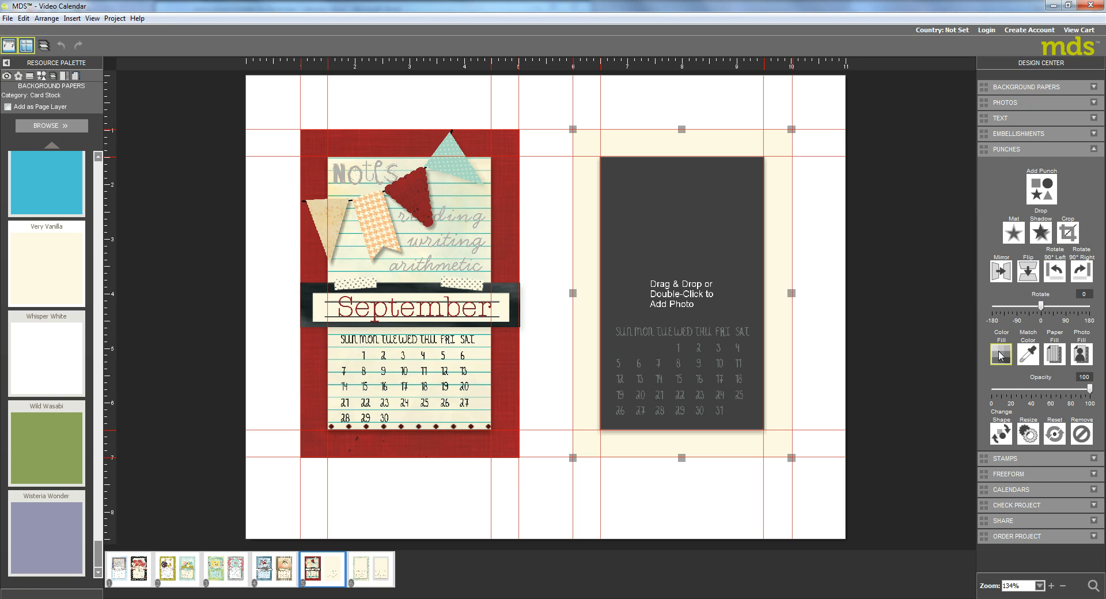
Step: Fill the square punch behind the October photo box with white
left_click(1002, 355)
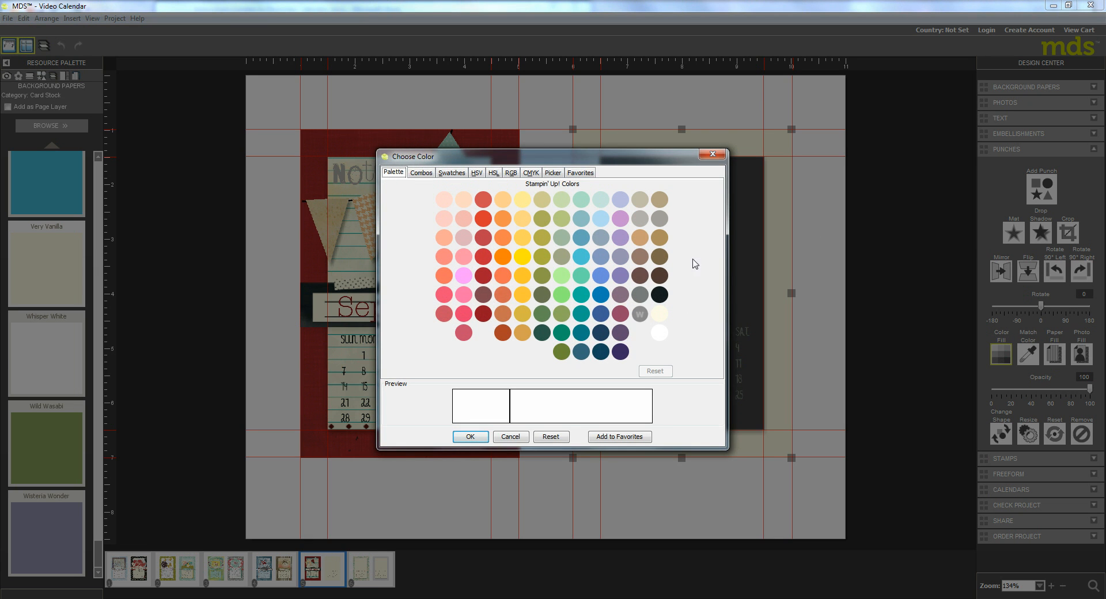
left_click(470, 438)
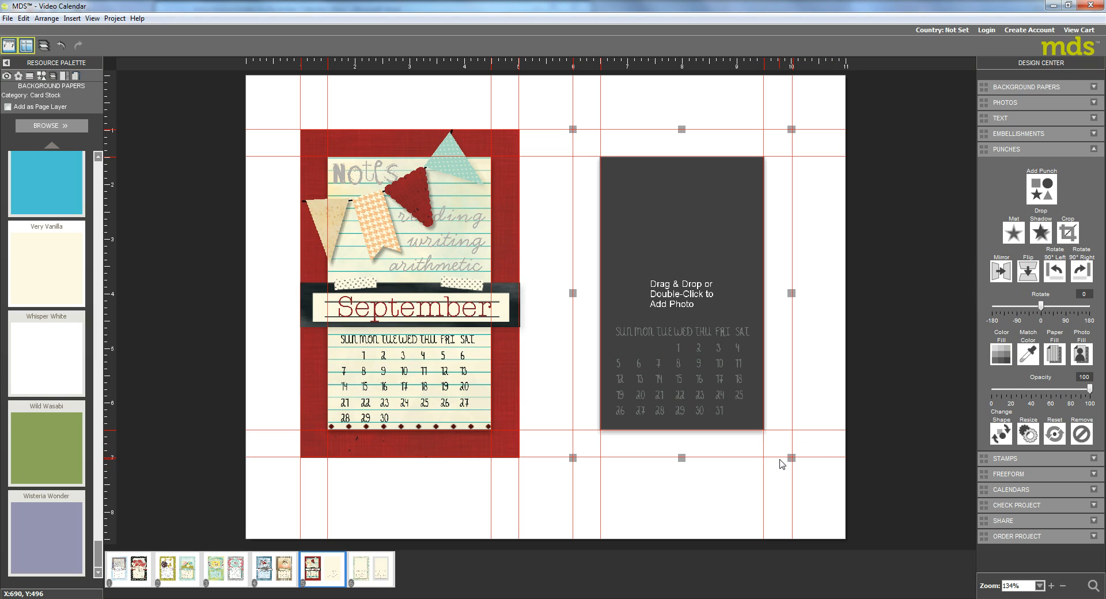
Step: Add the Modern Medley - arrows stamp to the page from the Modern Medley stamps category
left_click(29, 78)
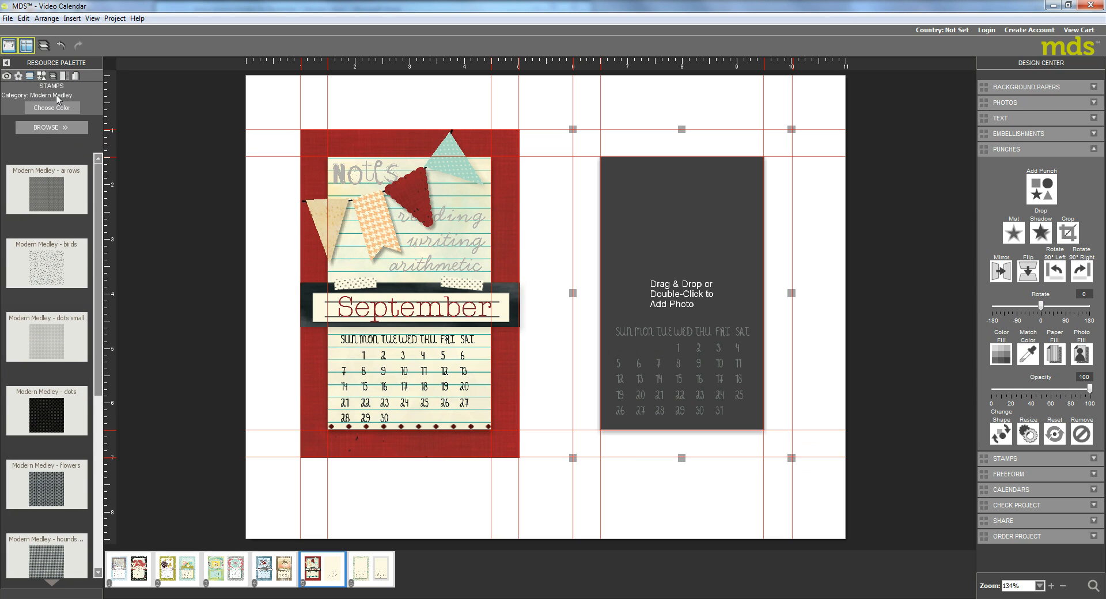
left_click(47, 127)
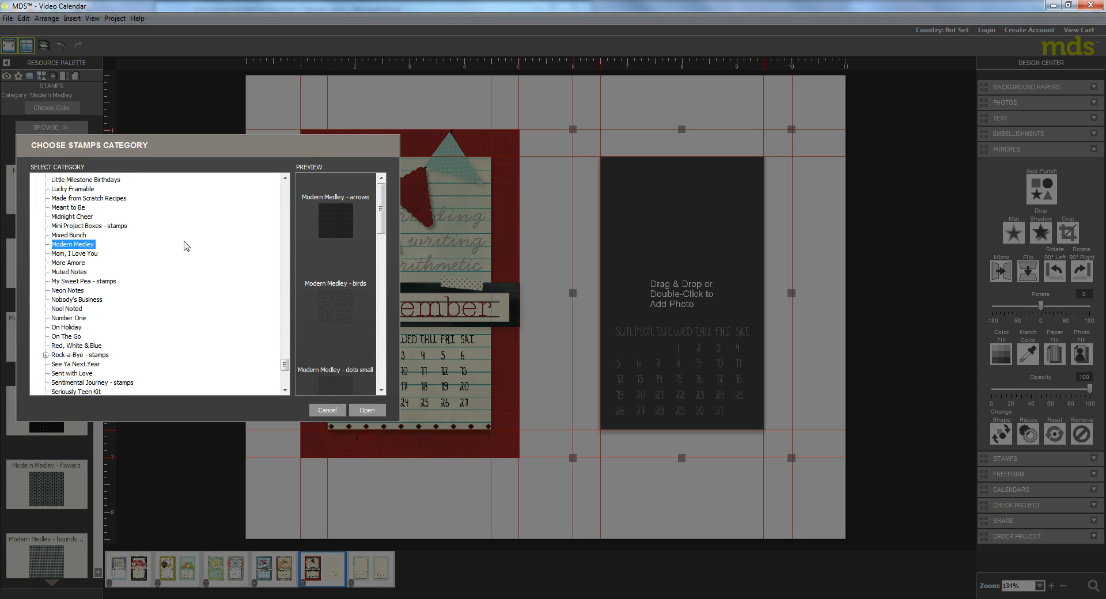
left_click_drag(285, 365, 285, 289)
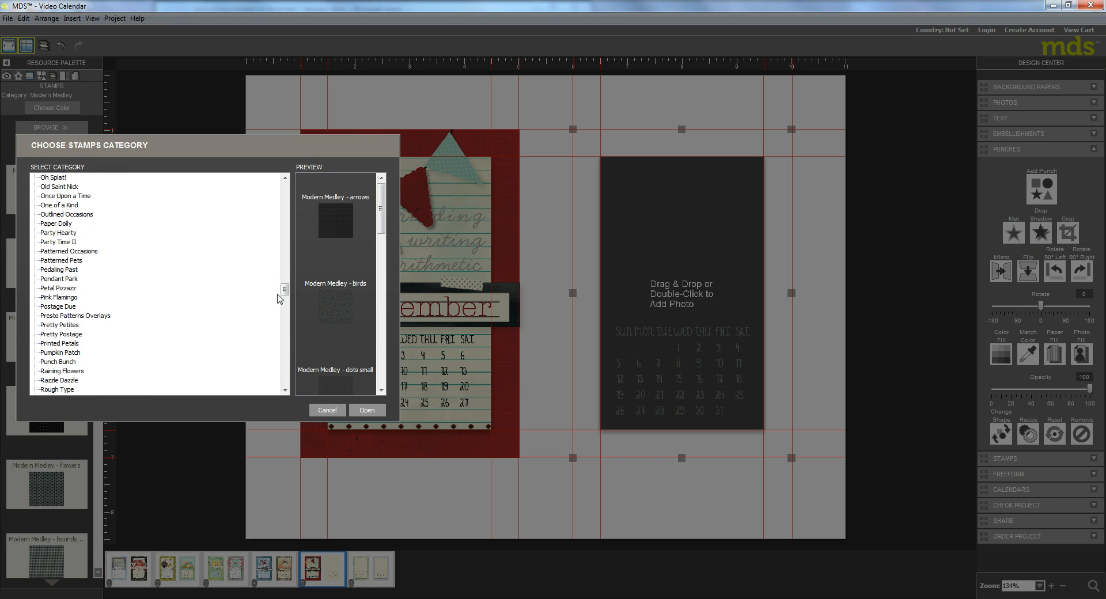
left_click(283, 236)
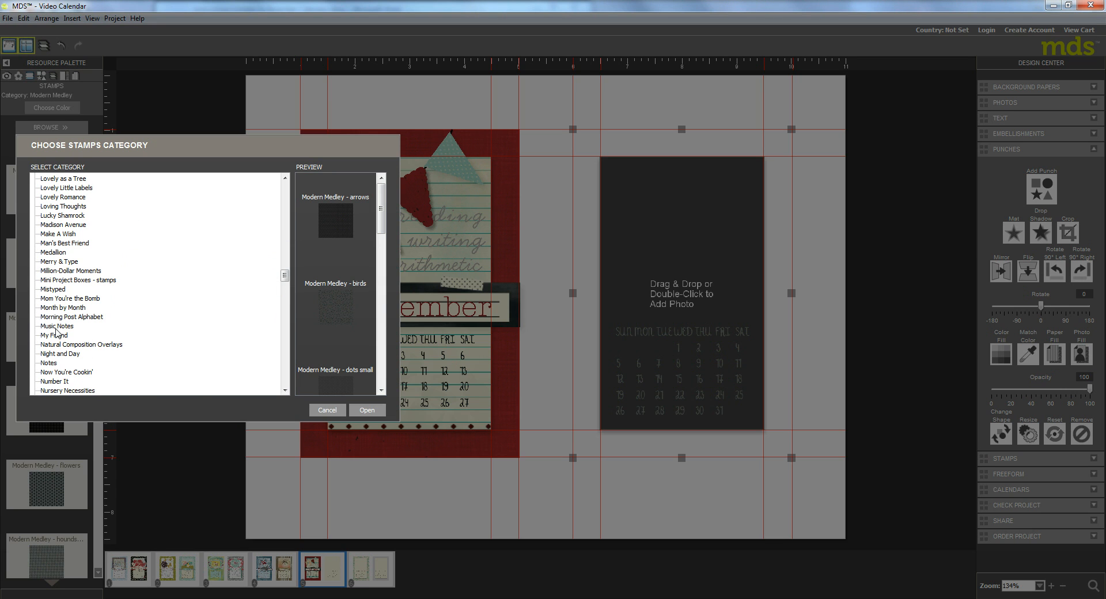
left_click_drag(285, 279, 285, 367)
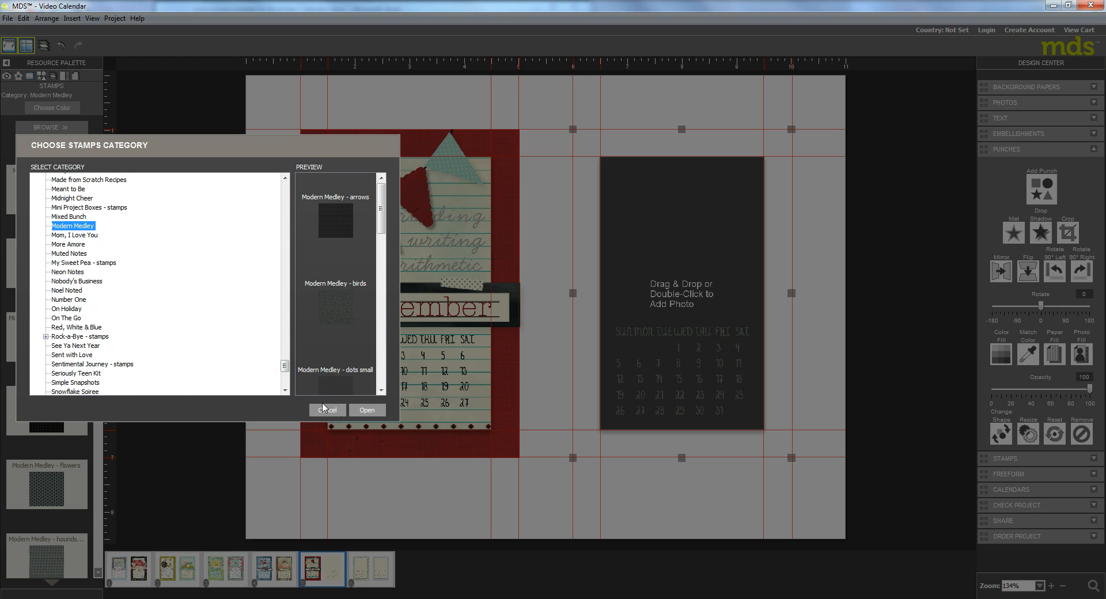
left_click(367, 410)
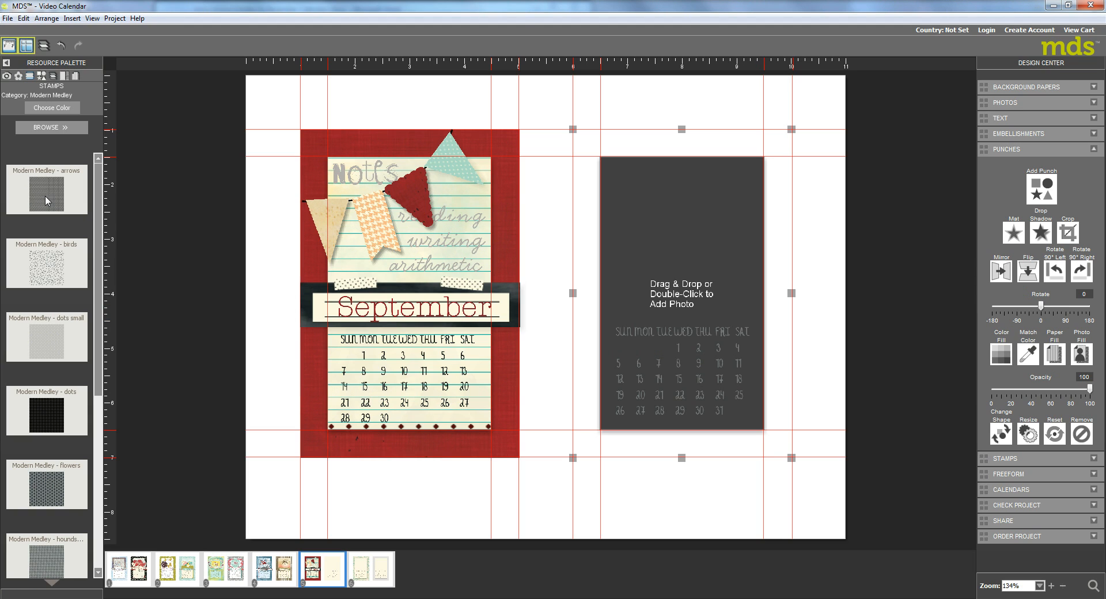
left_click_drag(46, 196, 597, 270)
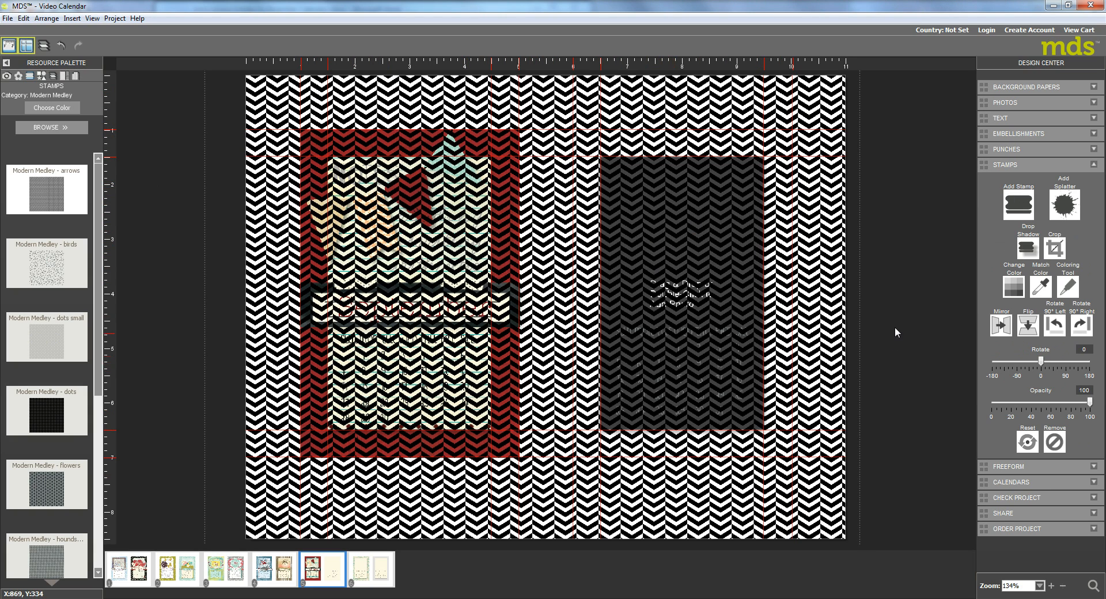
Step: Crop the arrows stamp to a rectangular portion from the middle of the pattern
left_click(1057, 249)
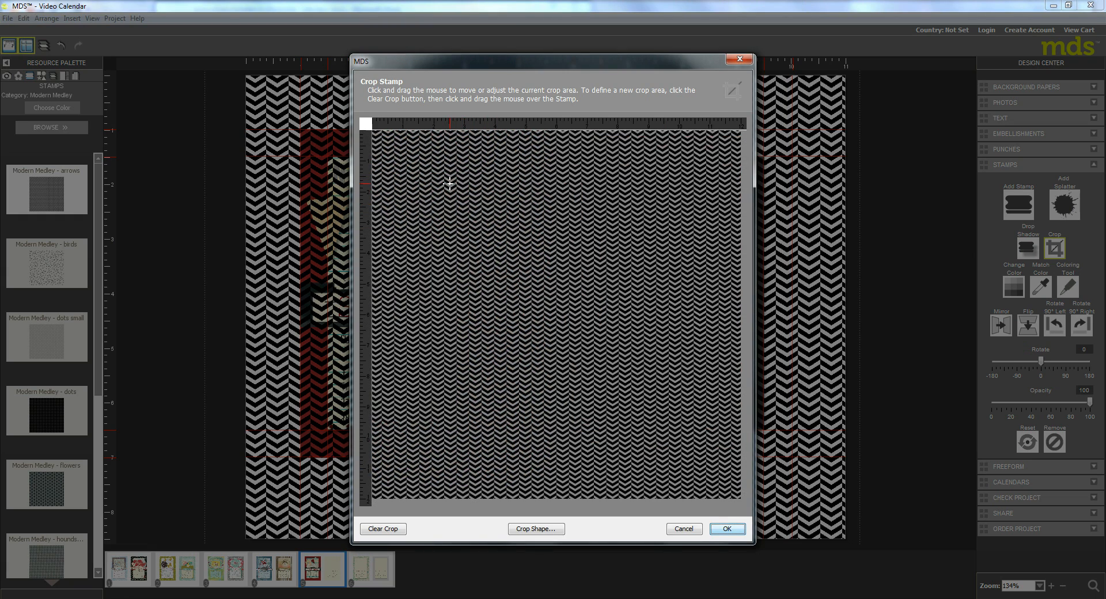
left_click_drag(455, 184, 668, 462)
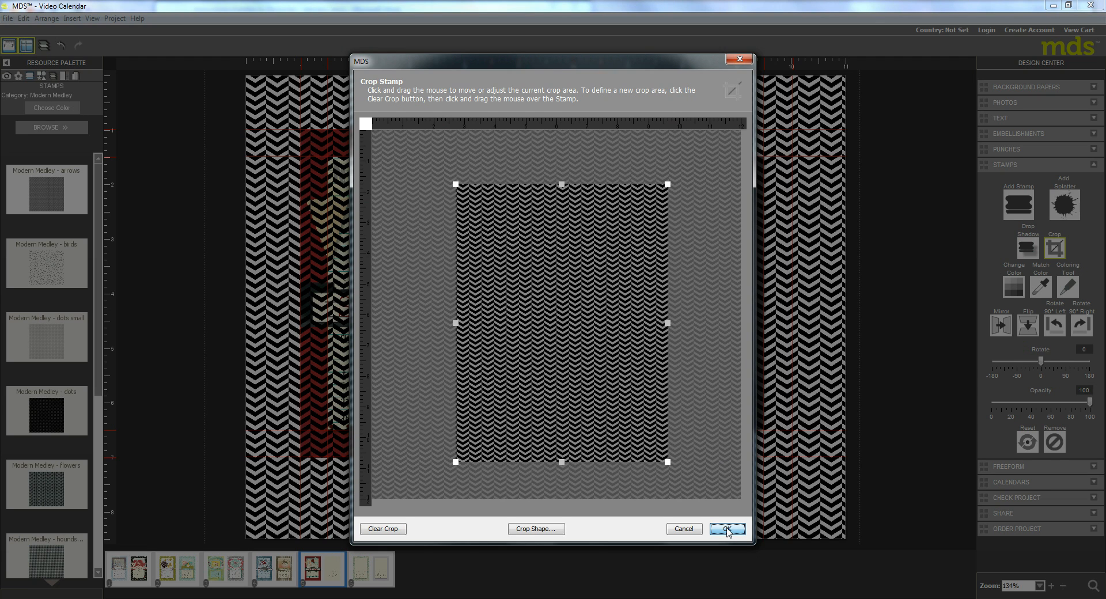
left_click(727, 529)
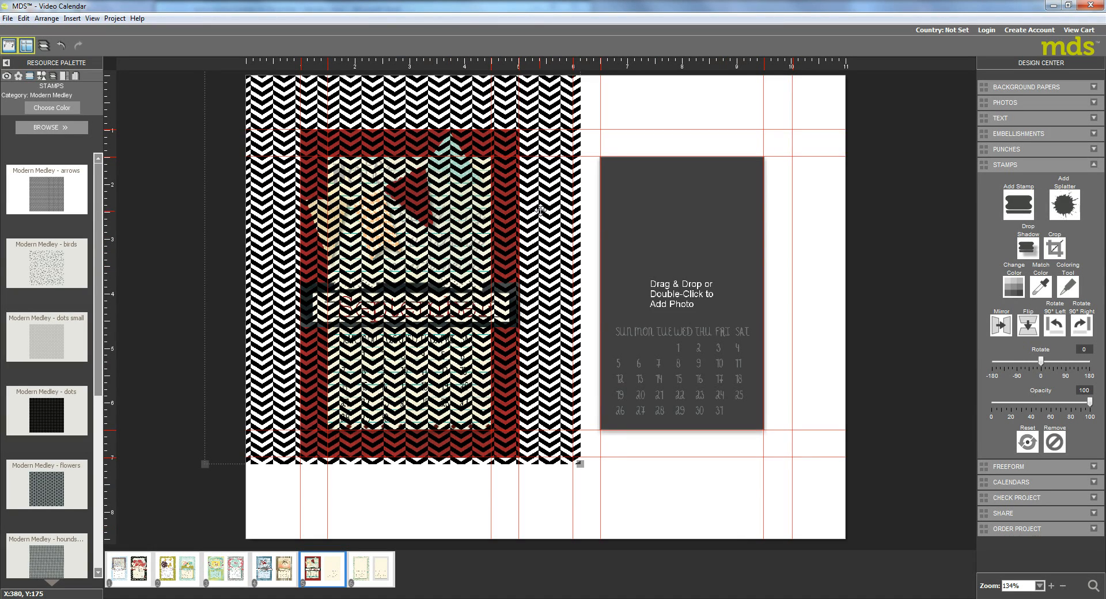
Step: Move the cropped arrows stamp over the October card, shrink its pattern and align its upper-left corner with the card's guides
left_click_drag(542, 210, 793, 346)
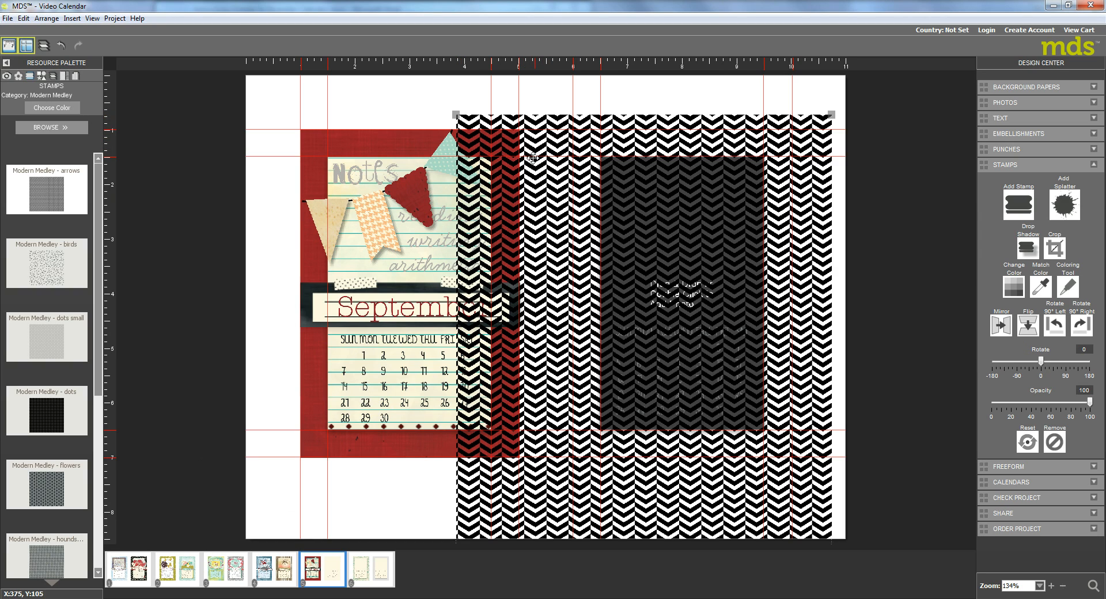
left_click_drag(537, 155, 641, 164)
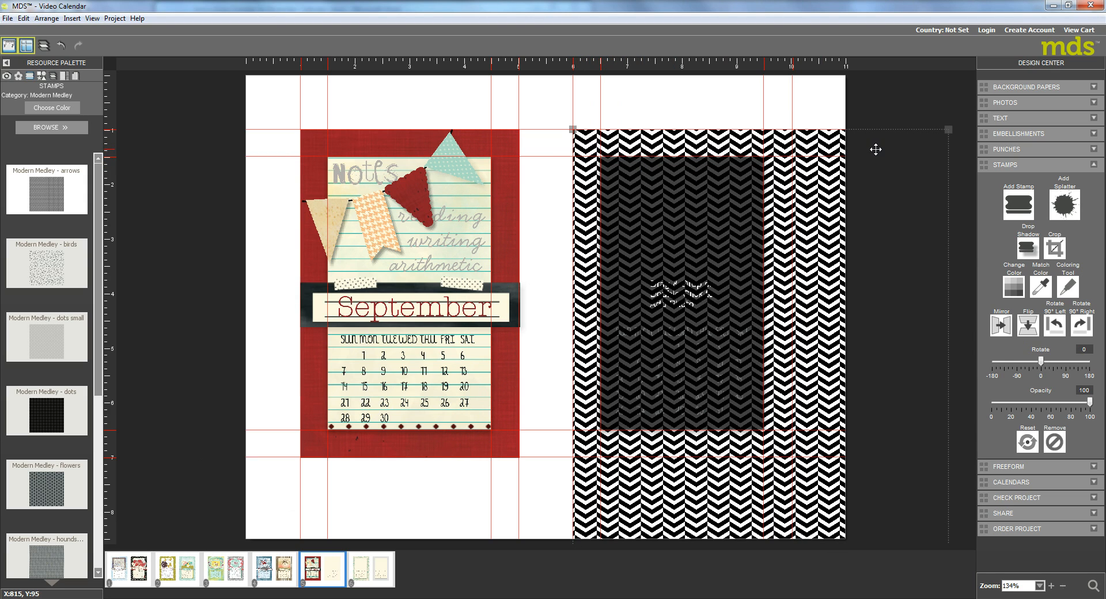
left_click_drag(949, 130, 875, 212)
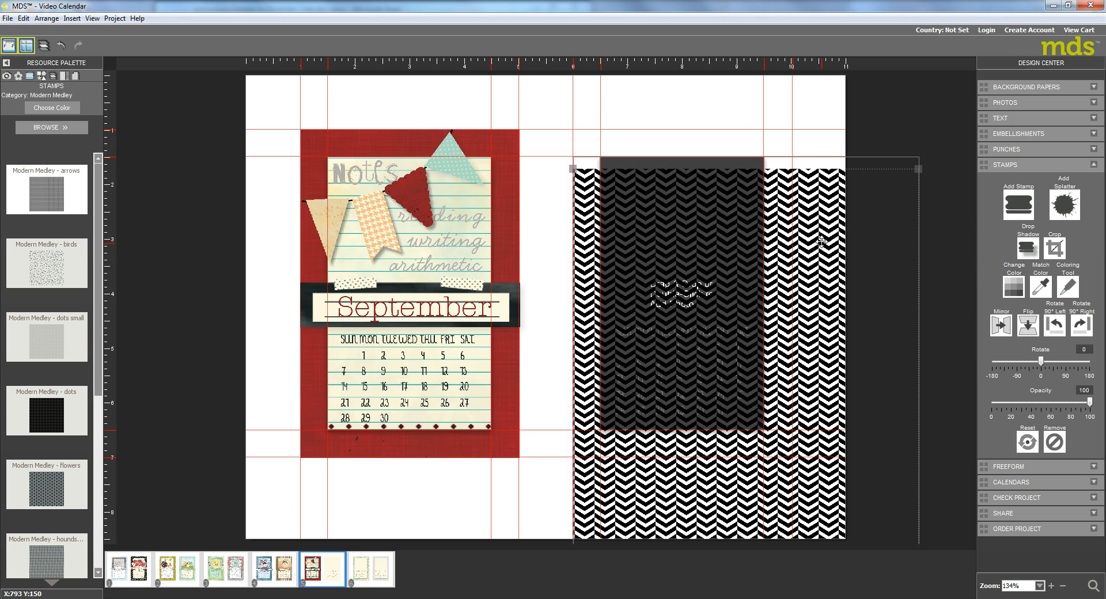
left_click_drag(657, 180, 657, 142)
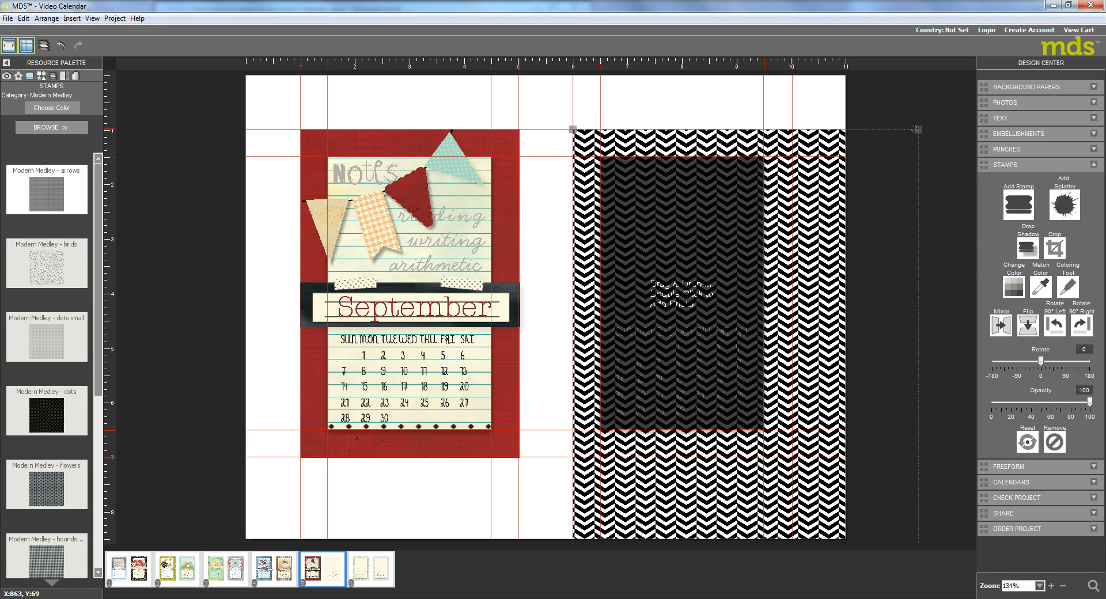
left_click_drag(918, 129, 809, 251)
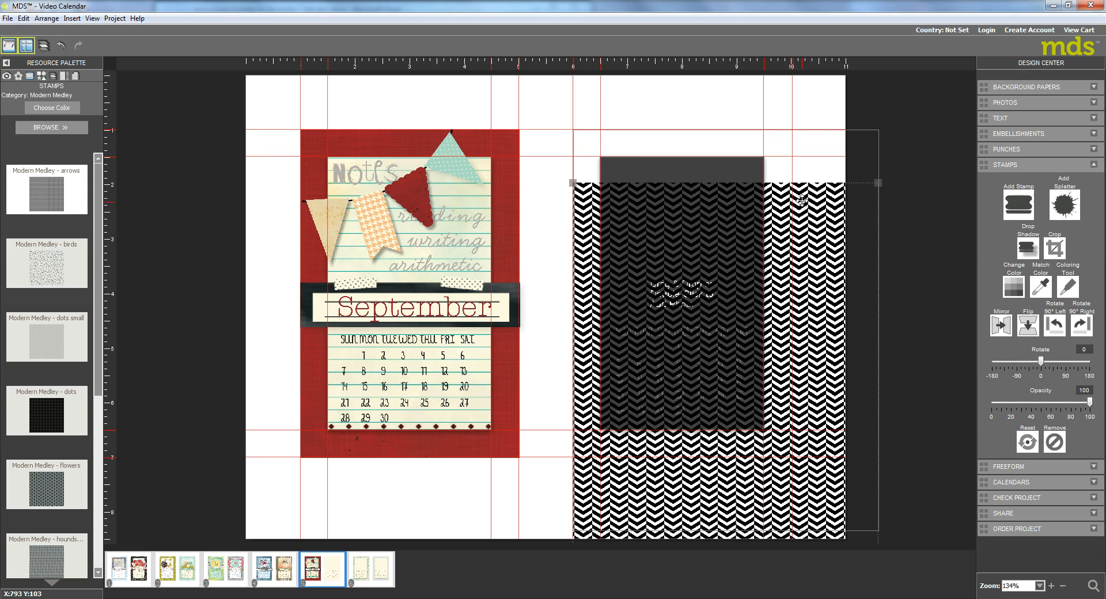
left_click_drag(802, 192, 816, 193)
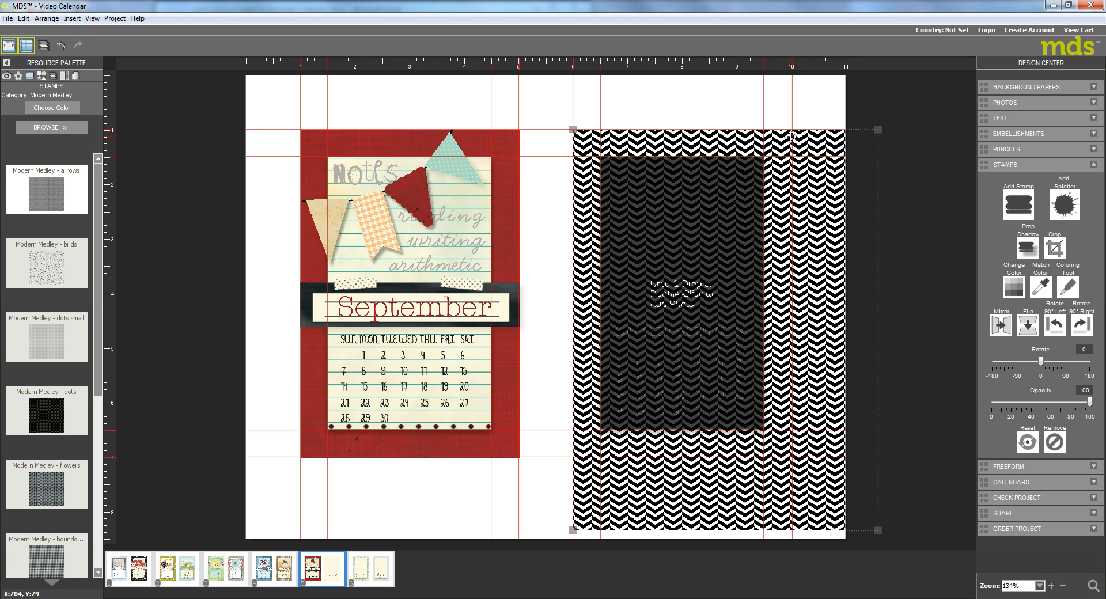
Step: Crop the arrows stamp again so it is only slightly wider and taller than the October card
left_click(1055, 249)
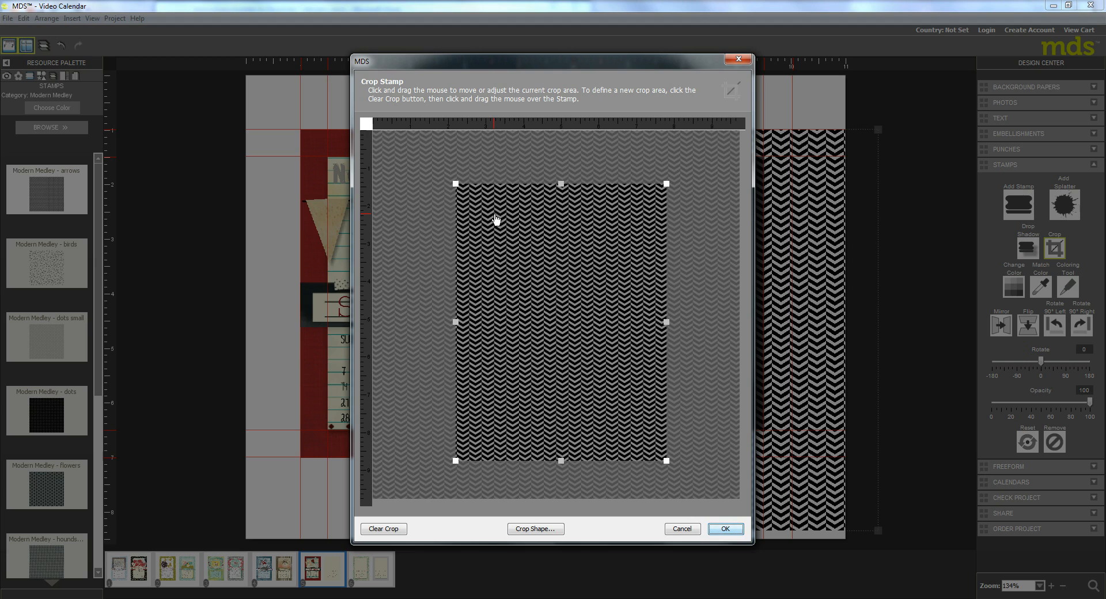
left_click_drag(496, 219, 498, 220)
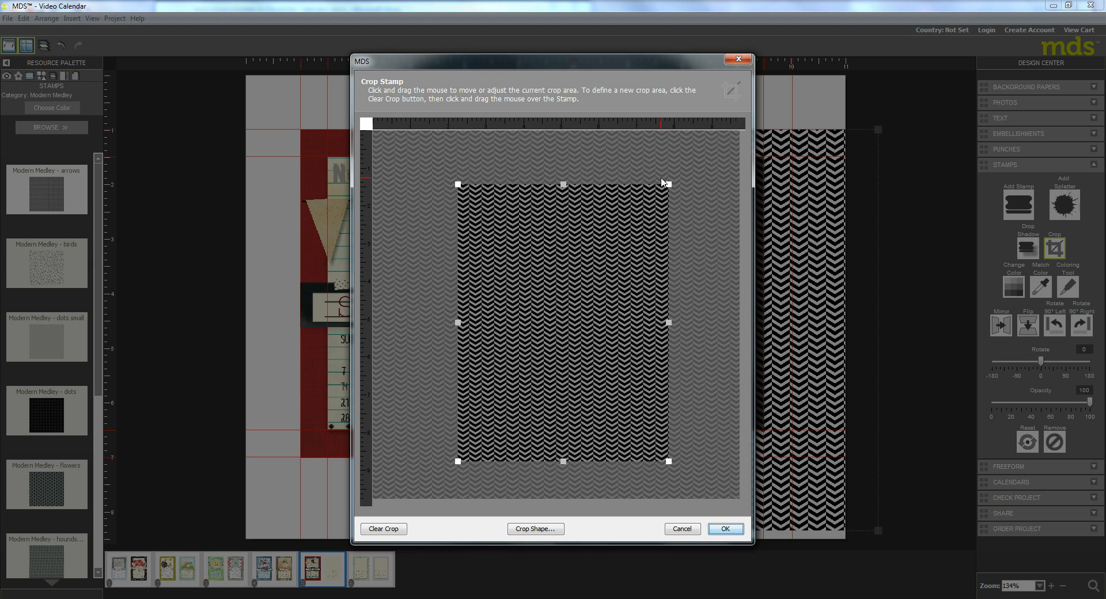
left_click_drag(668, 182, 666, 188)
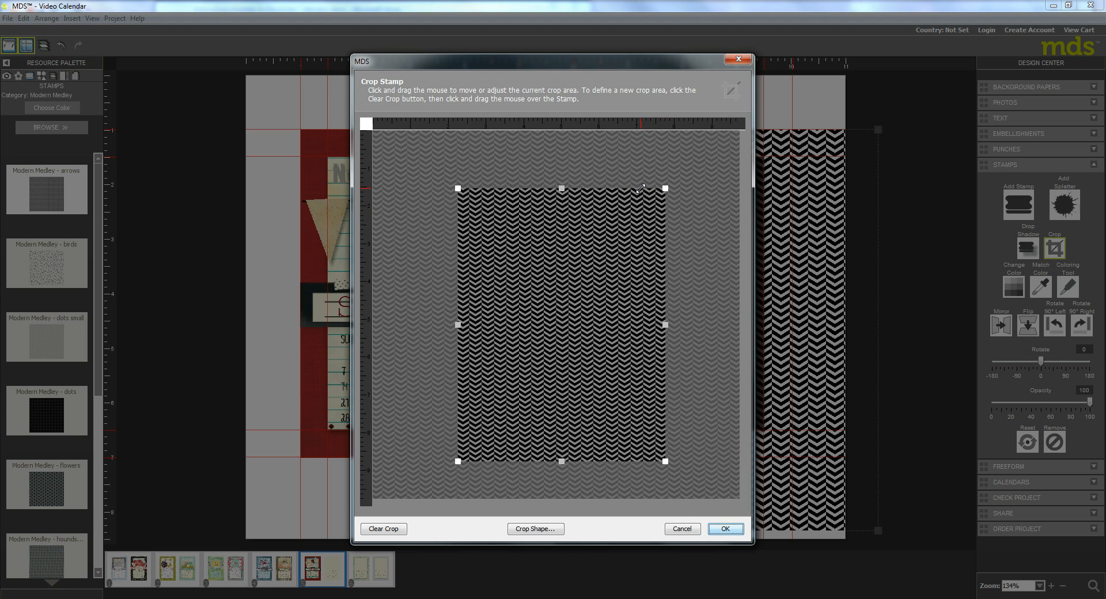
left_click_drag(666, 325, 618, 326)
left_click_drag(536, 461, 538, 421)
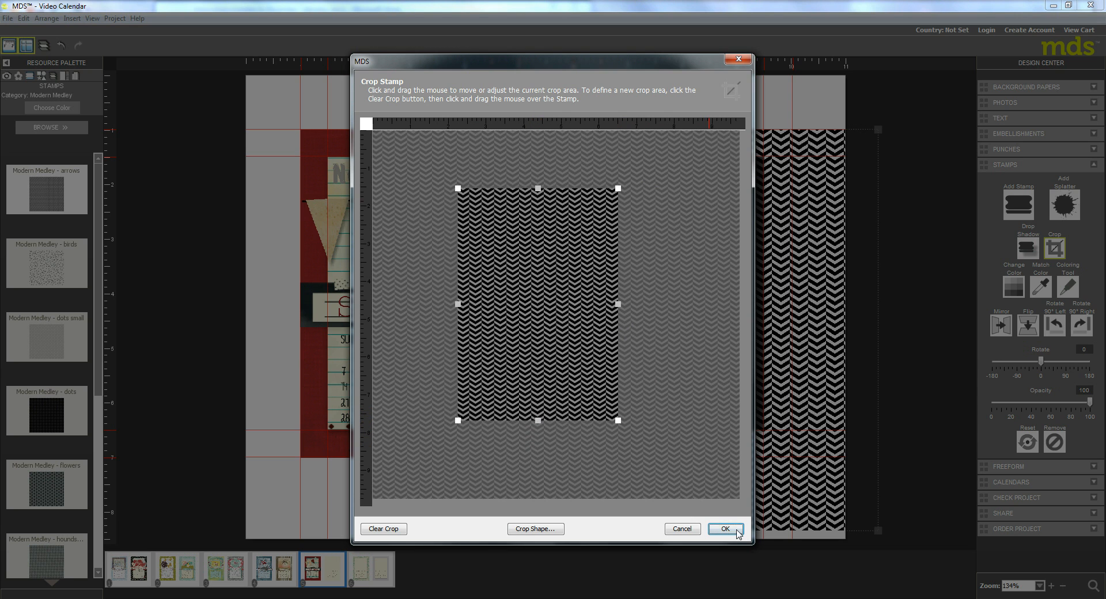
left_click(738, 530)
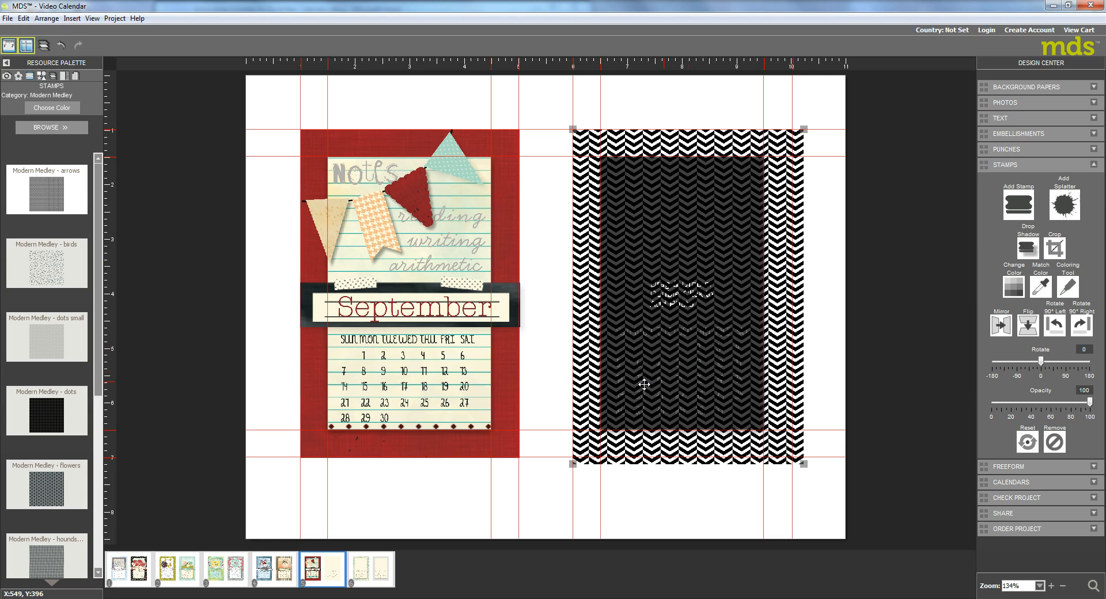
Step: Add a 1.25 Square Punch as a strip about 461 wide and 88 high along the October card's lower guide and fill it with white
left_click(41, 76)
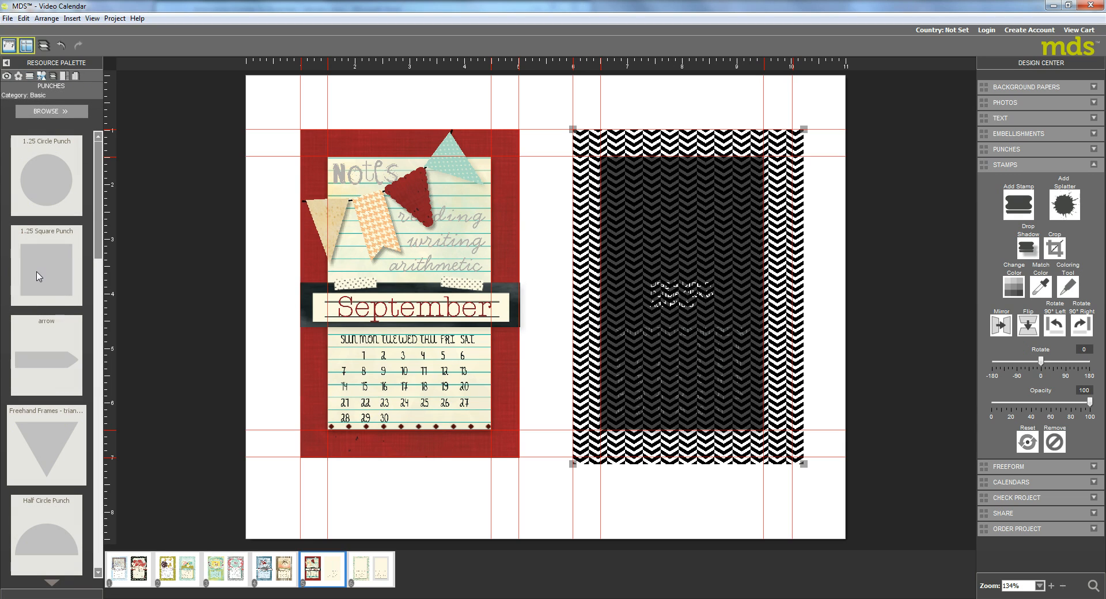
left_click_drag(50, 277, 808, 493)
left_click_drag(831, 494, 831, 493)
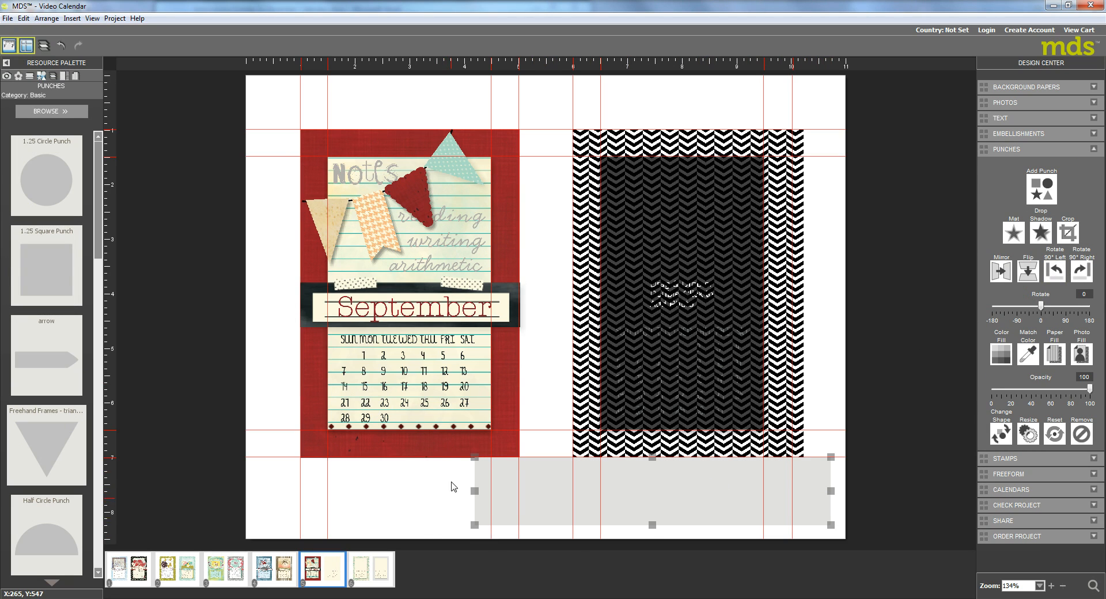
left_click(1002, 355)
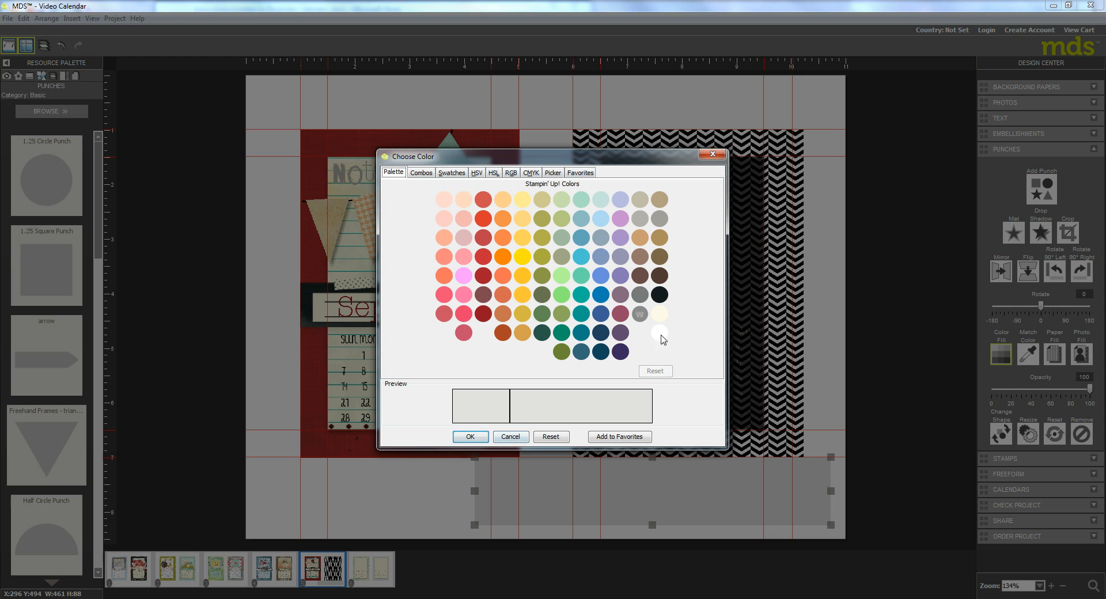
left_click(659, 334)
left_click(476, 438)
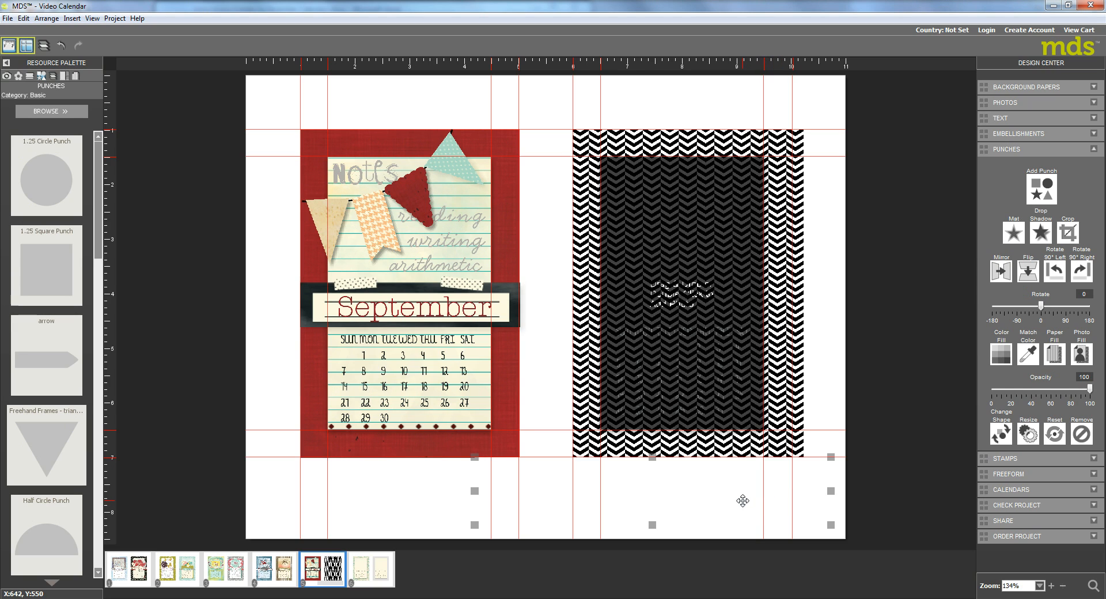
Step: Rotate the white strip 90° right and align it with the October card's right-hand guide, covering the excess arrows pattern
left_click_drag(742, 501, 851, 508)
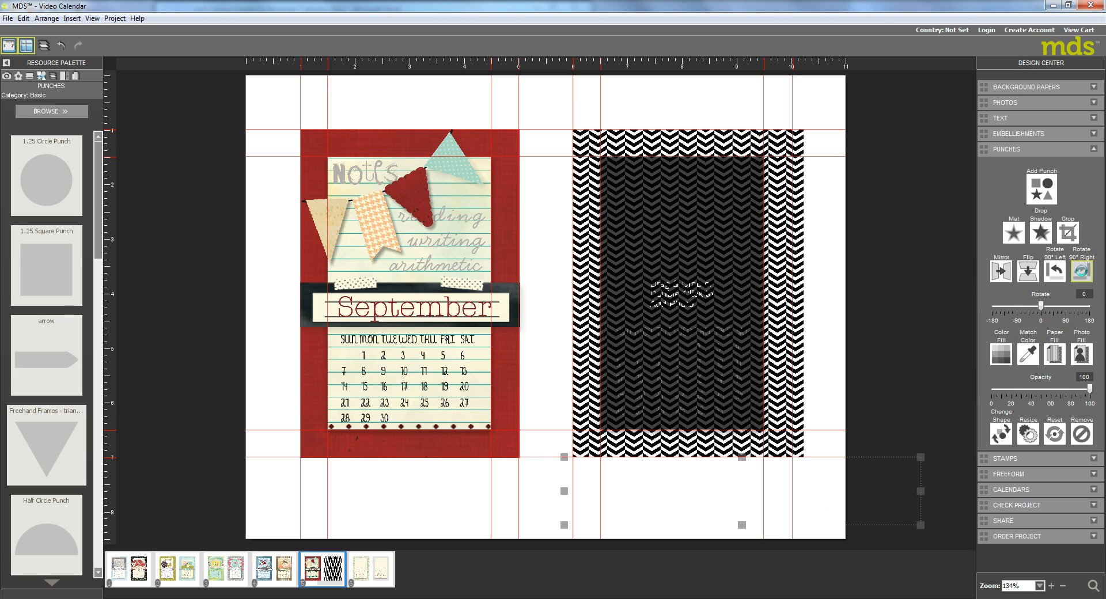
left_click(1082, 271)
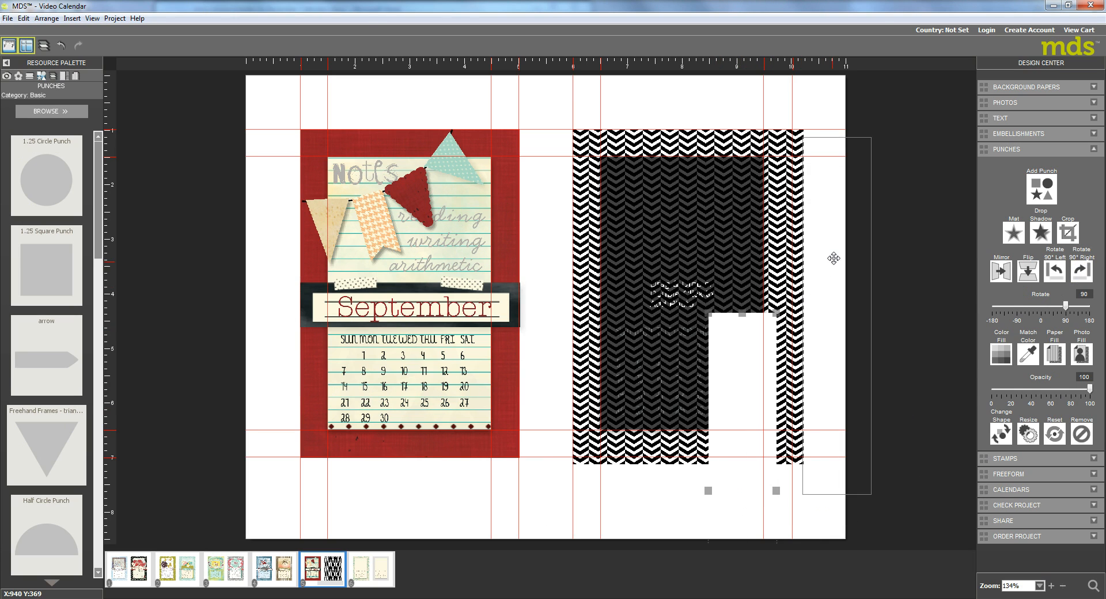
left_click_drag(834, 258, 826, 251)
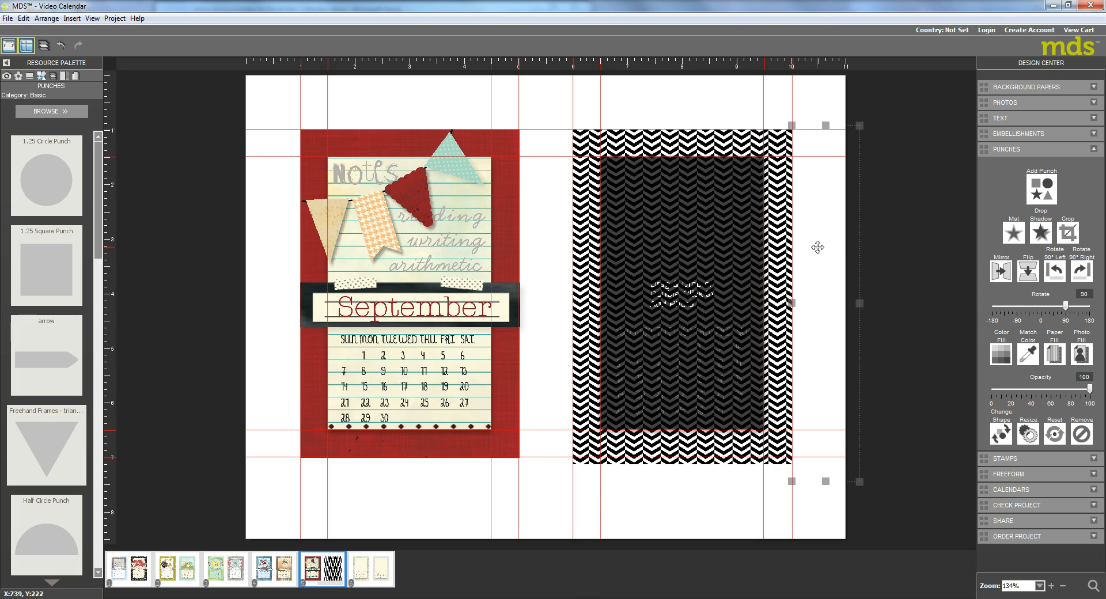
Step: Paste a copy of the white strip, rotate it 90° left and place it against the October card's lower guide
key("ctrl+v")
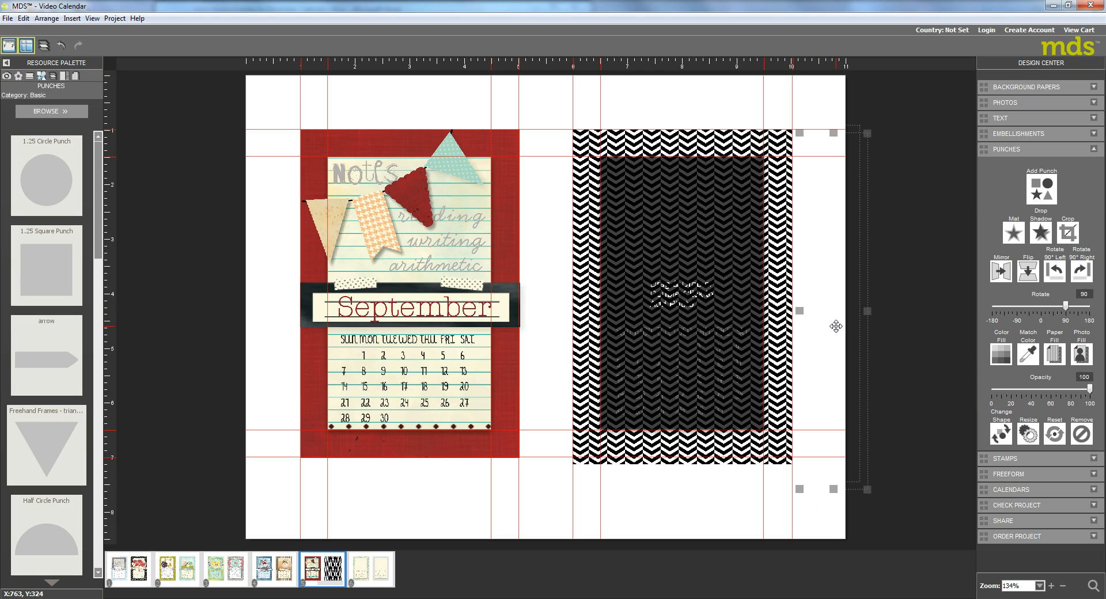
left_click(1055, 270)
left_click_drag(831, 336, 716, 488)
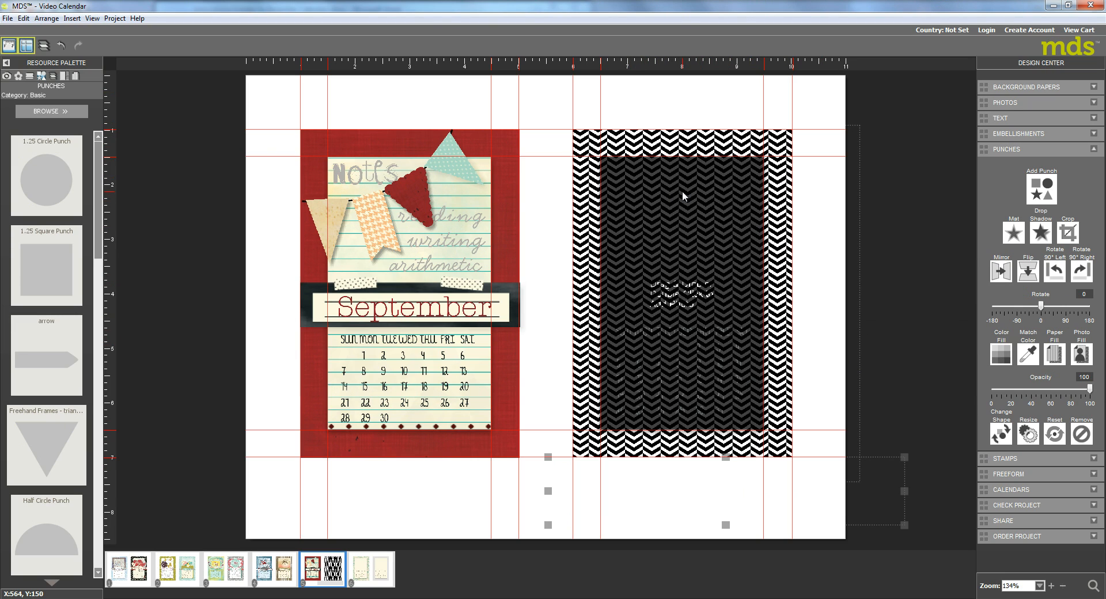
Step: Move the Modern Medley - arrows layer down to just above the bottom white square punch, behind the photo box, and select the photo box
left_click(53, 77)
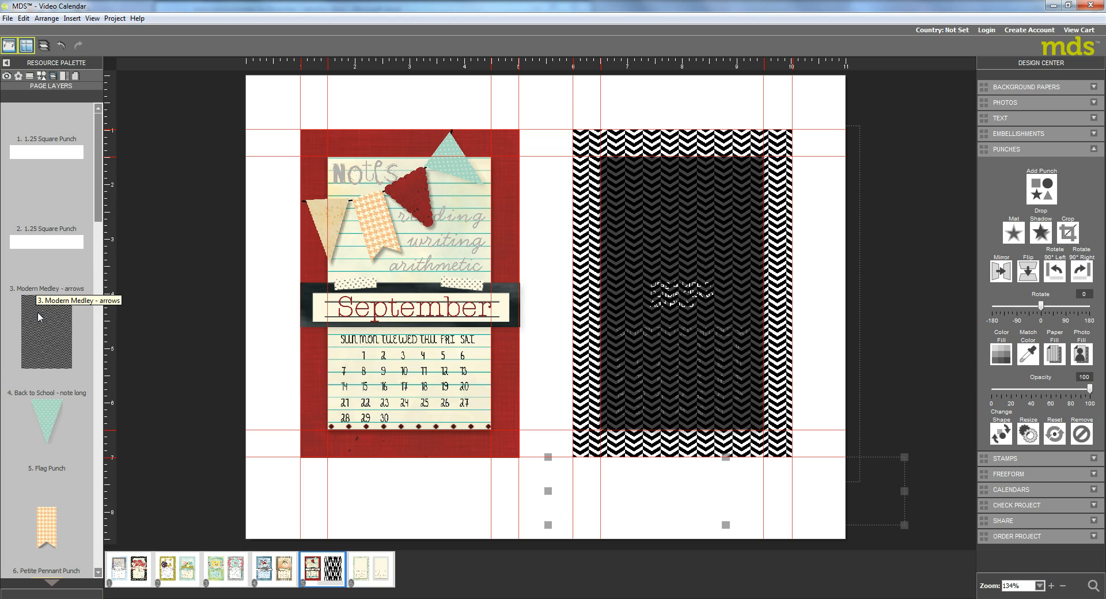
left_click_drag(38, 312, 63, 420)
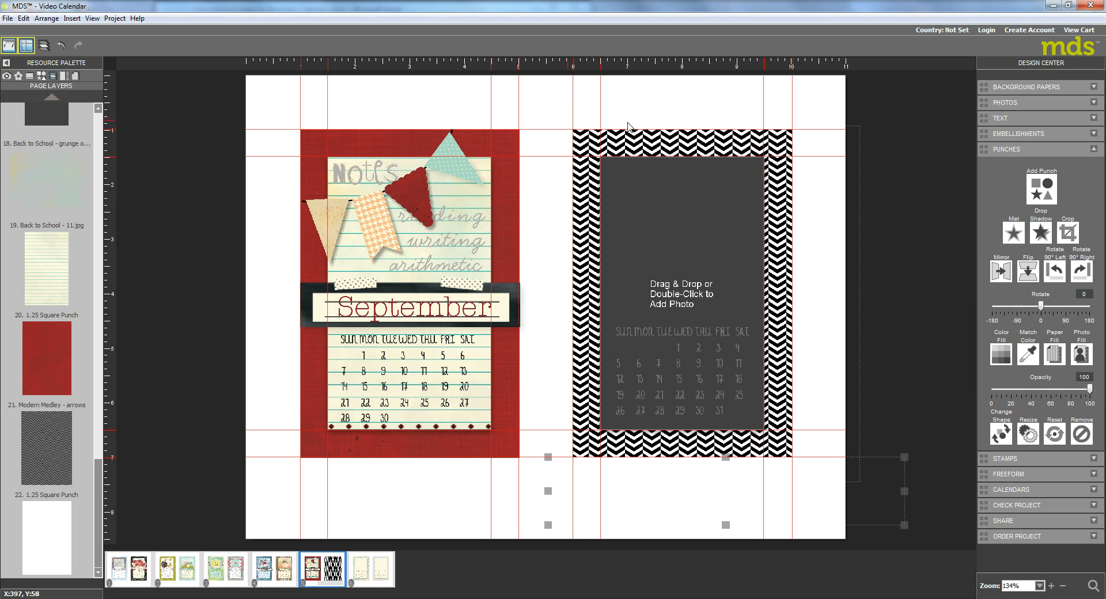
left_click(661, 185)
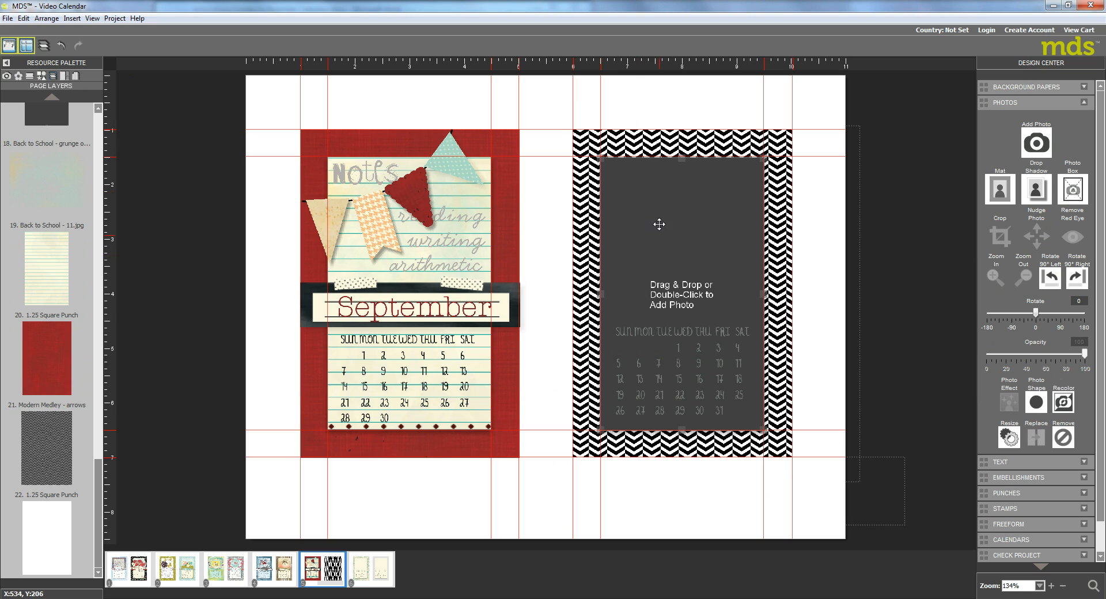
Step: Fill the October card's photo box with the Whisper White card stock and accept its fit in the photo editor
left_click(75, 76)
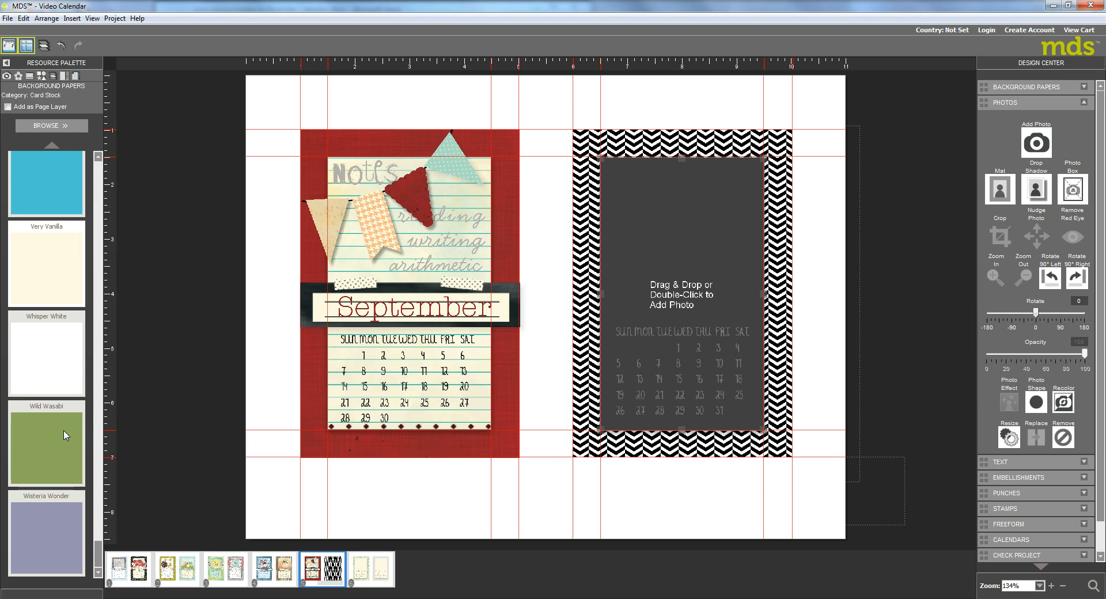
left_click_drag(52, 369, 678, 239)
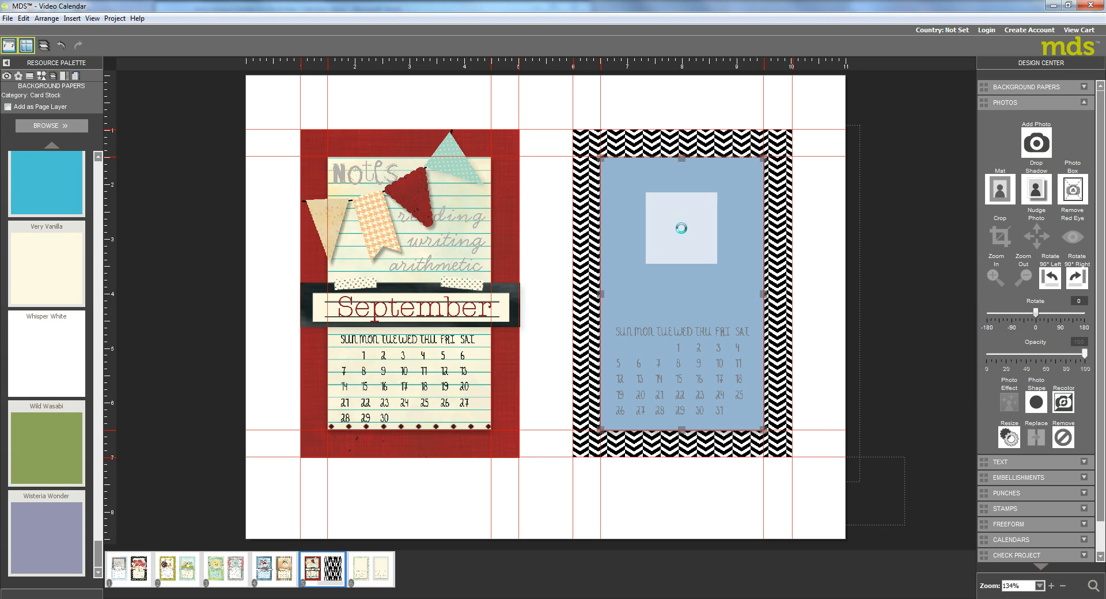
double_click(681, 312)
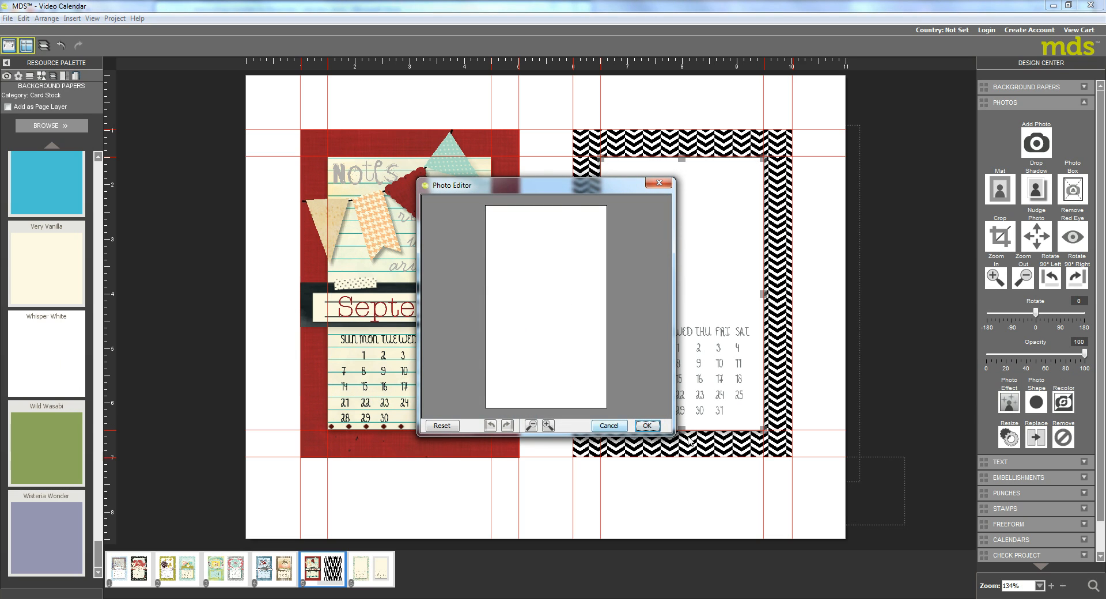
left_click(647, 426)
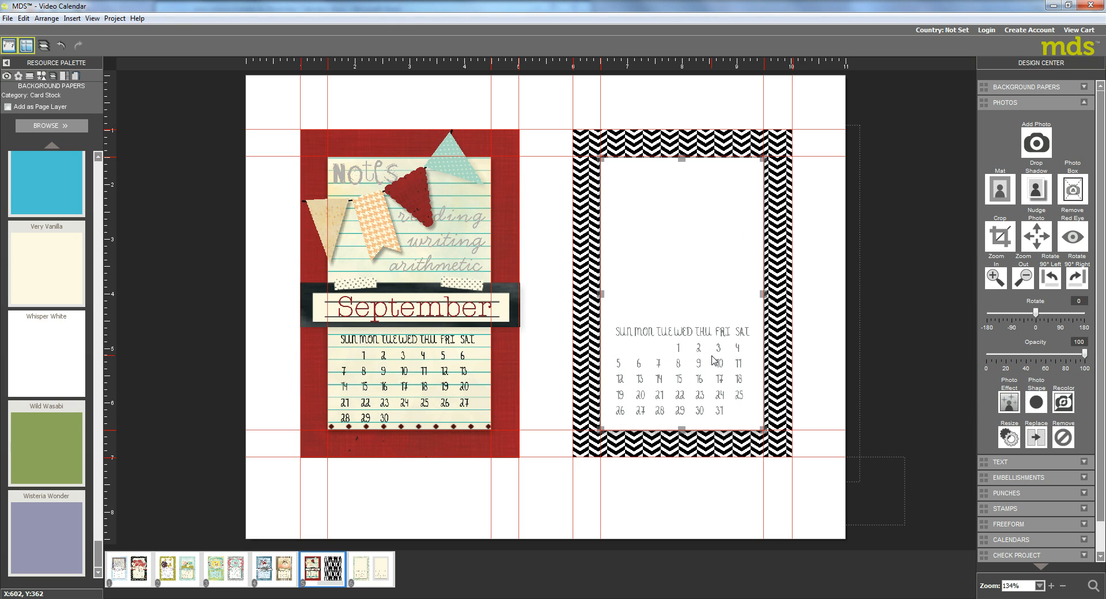
Step: Review the number and weekday header settings of the October calendar grid
left_click(668, 373)
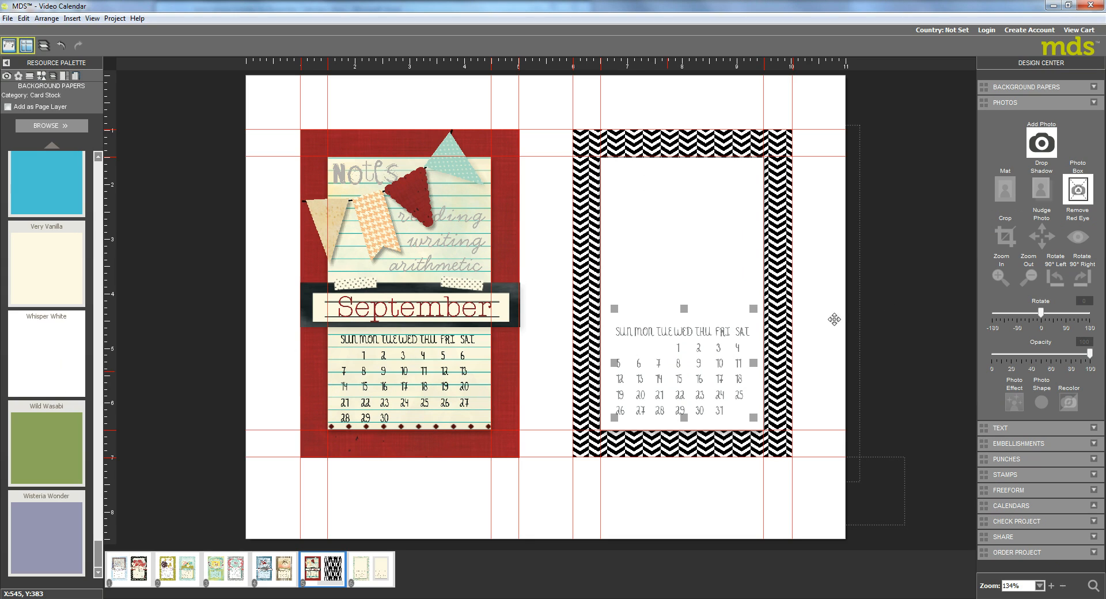
double_click(677, 407)
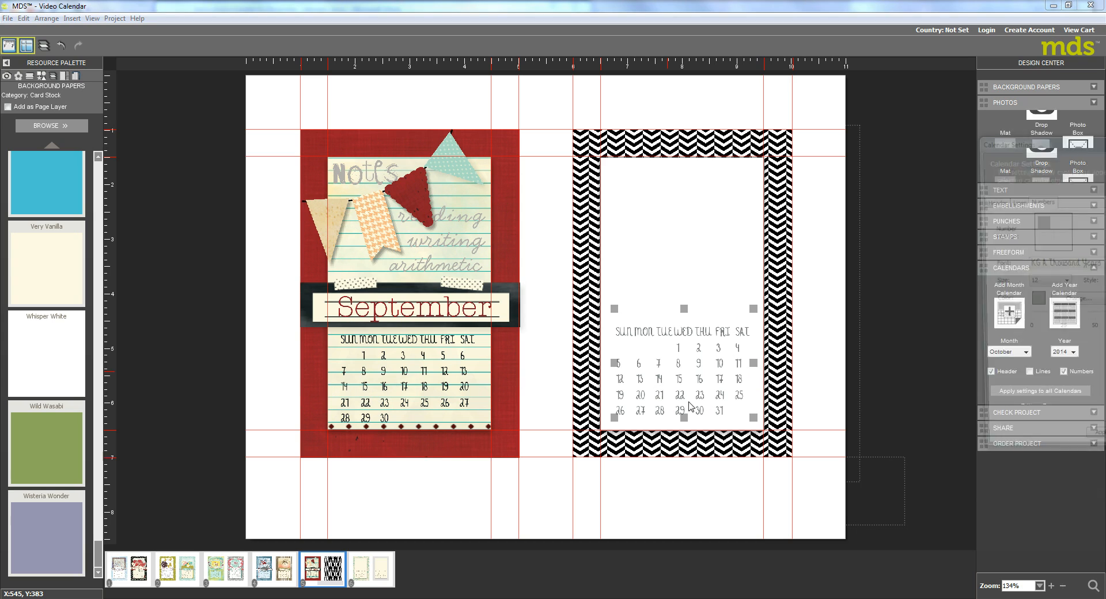
left_click_drag(1059, 143, 848, 156)
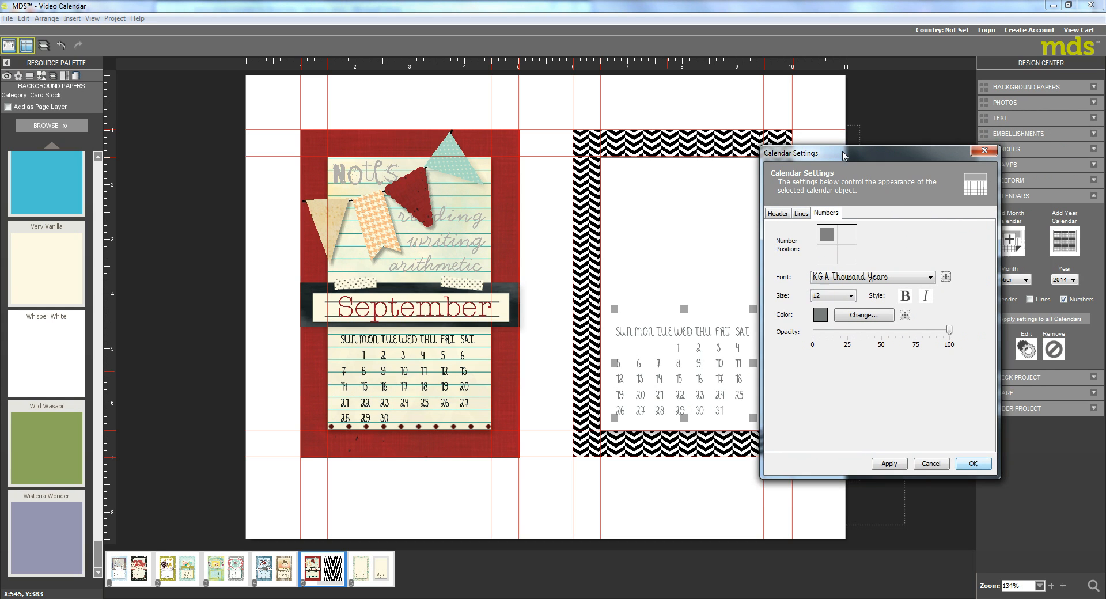
left_click(785, 215)
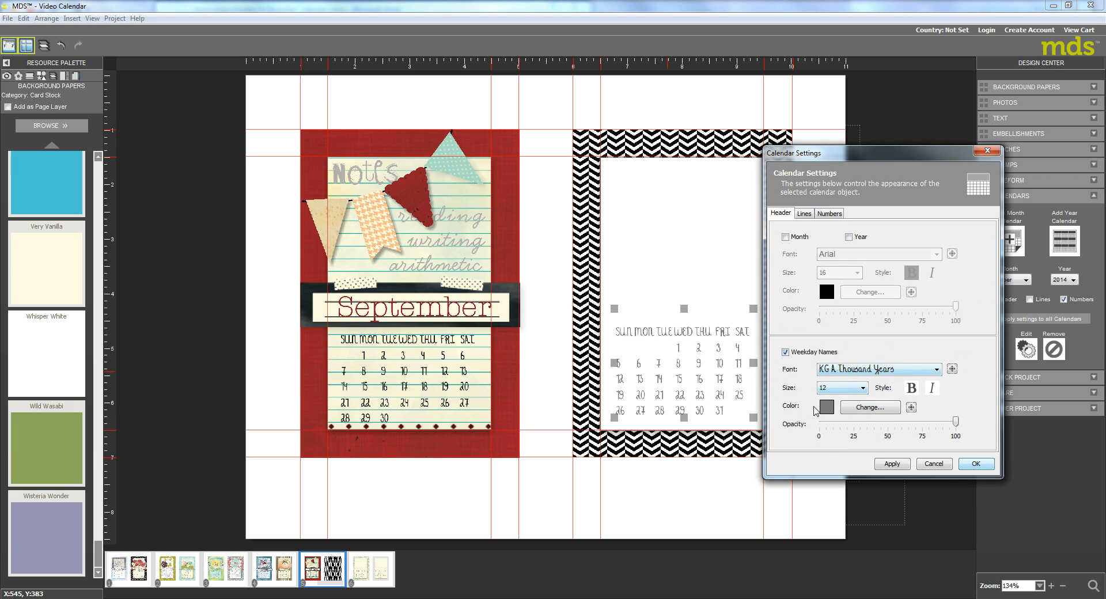
left_click(980, 465)
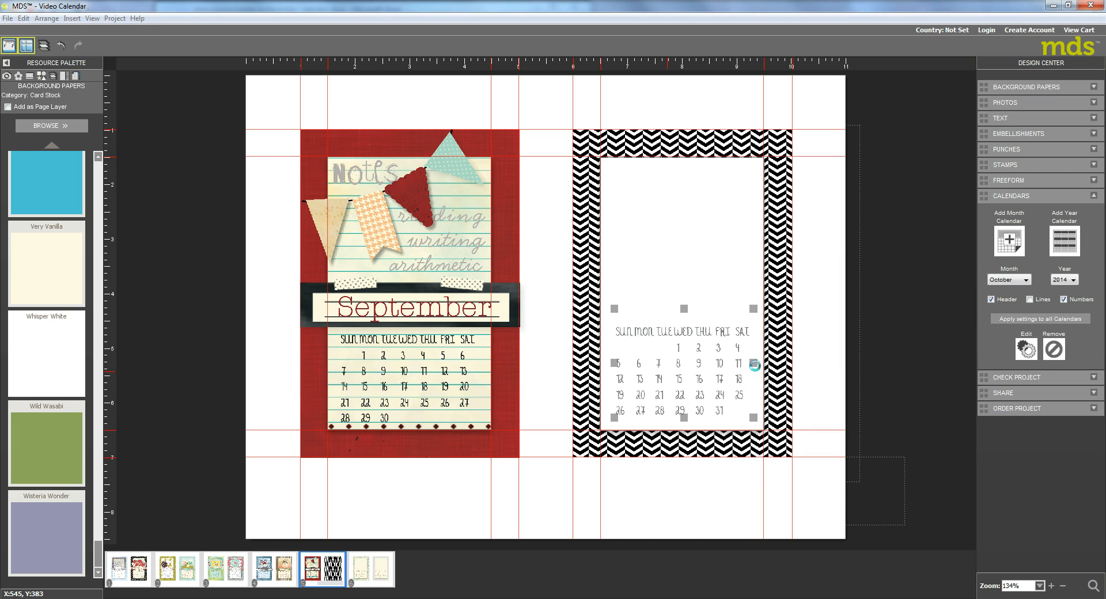
Step: Add a thin mat in the palette's black around the white photo box on the October card
left_click(683, 172)
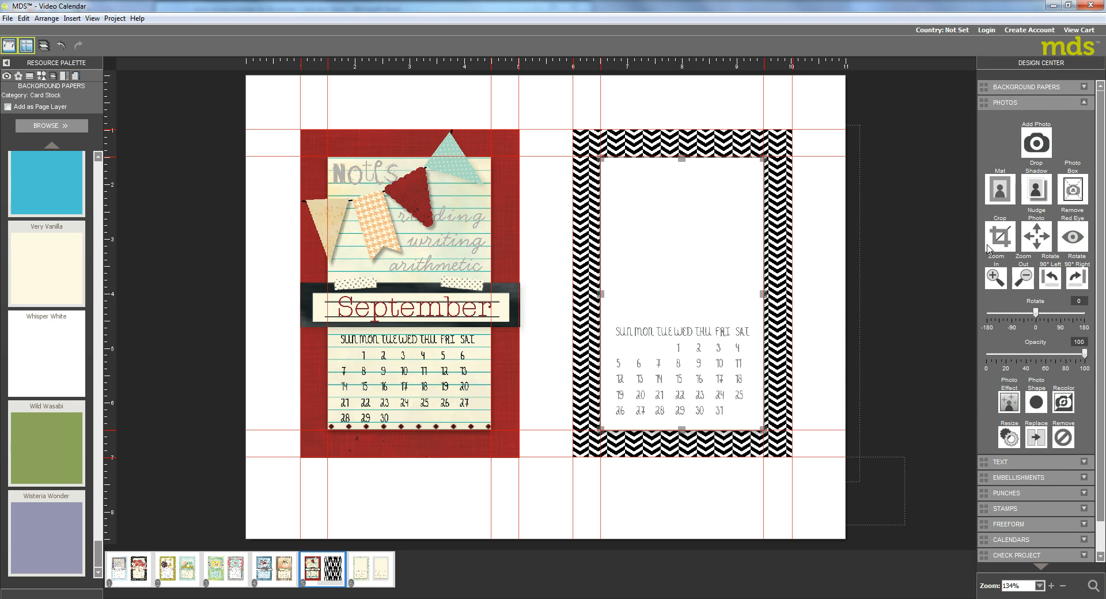
left_click(1000, 189)
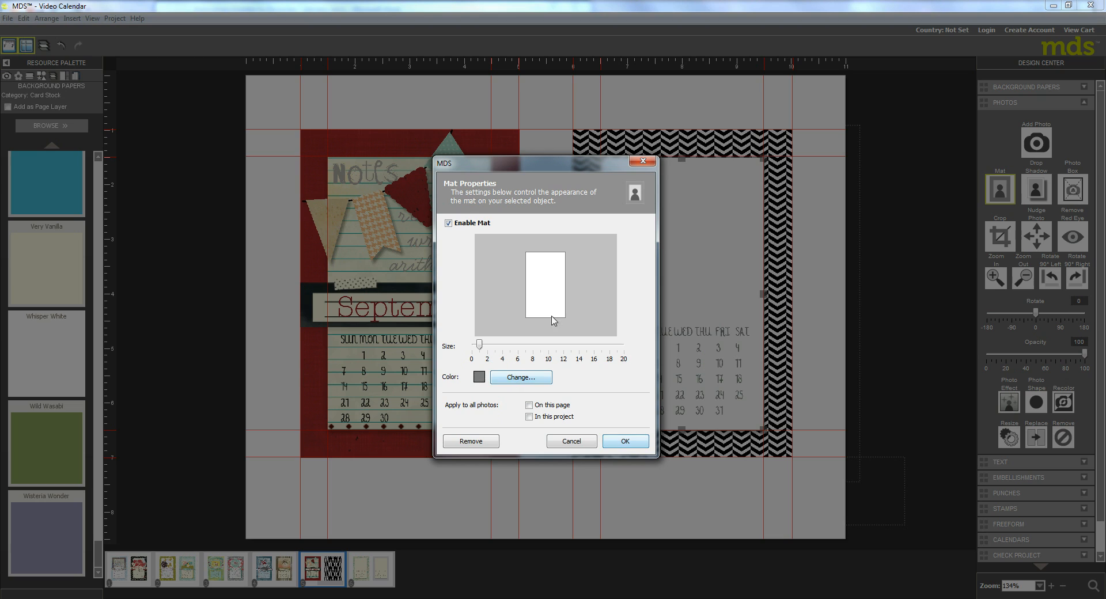
left_click(515, 379)
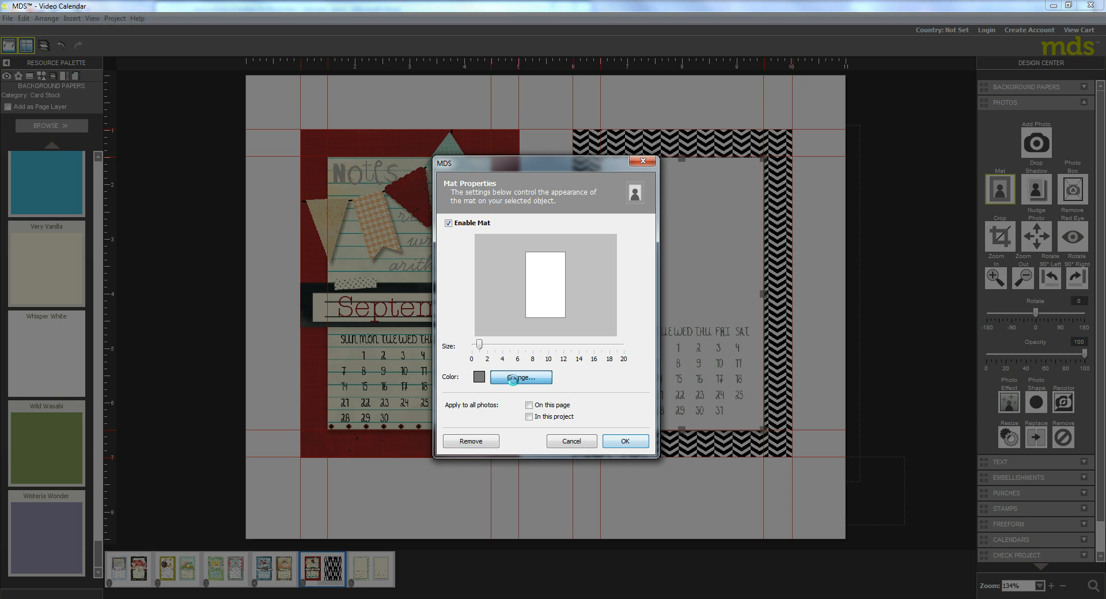
left_click(654, 302)
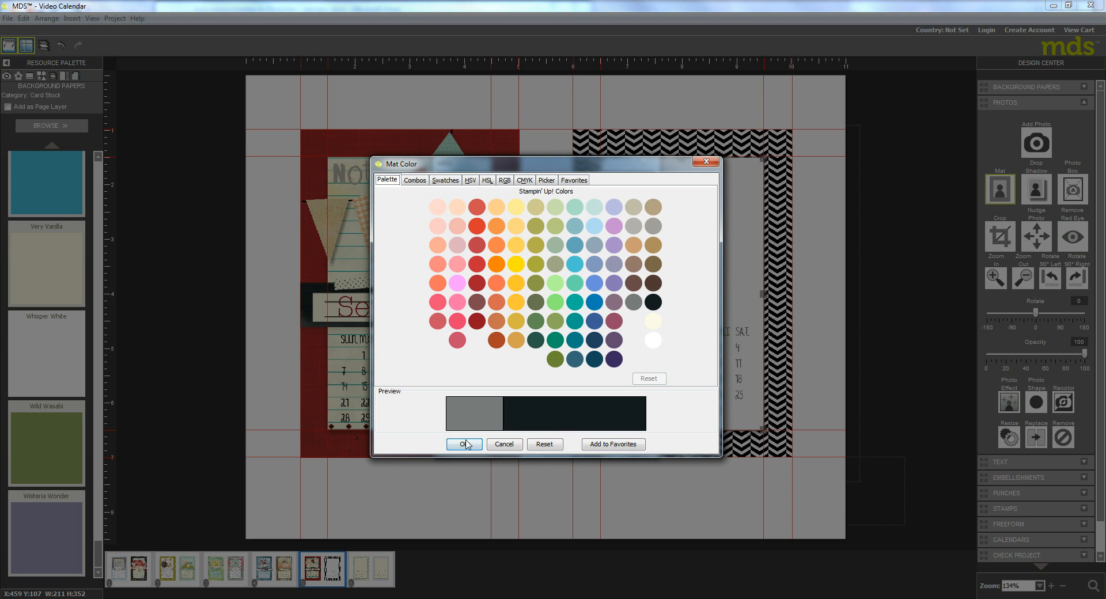
left_click(464, 444)
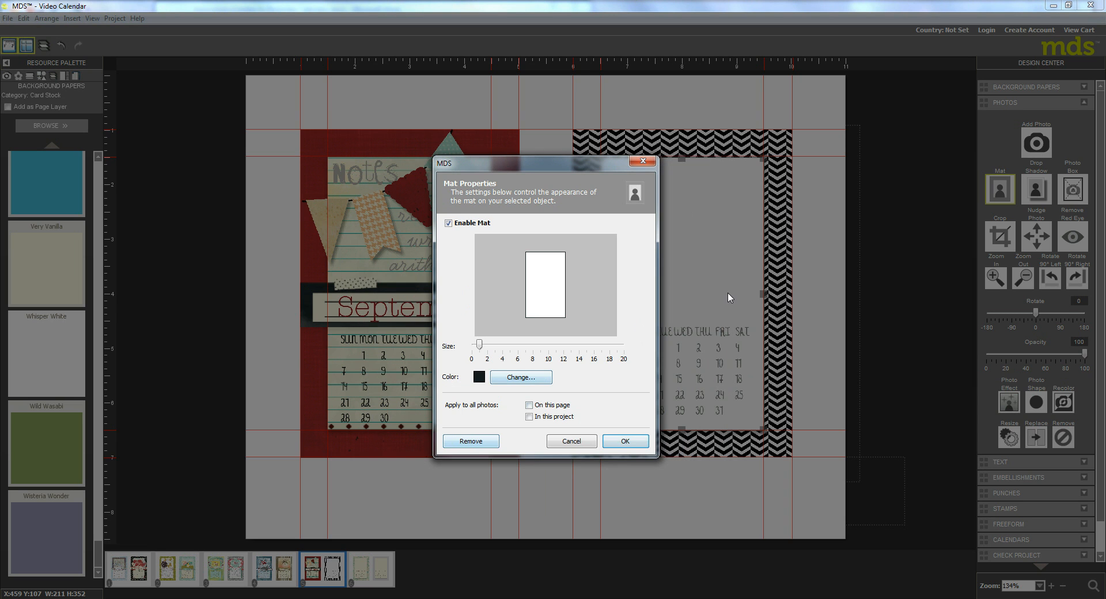
left_click(625, 443)
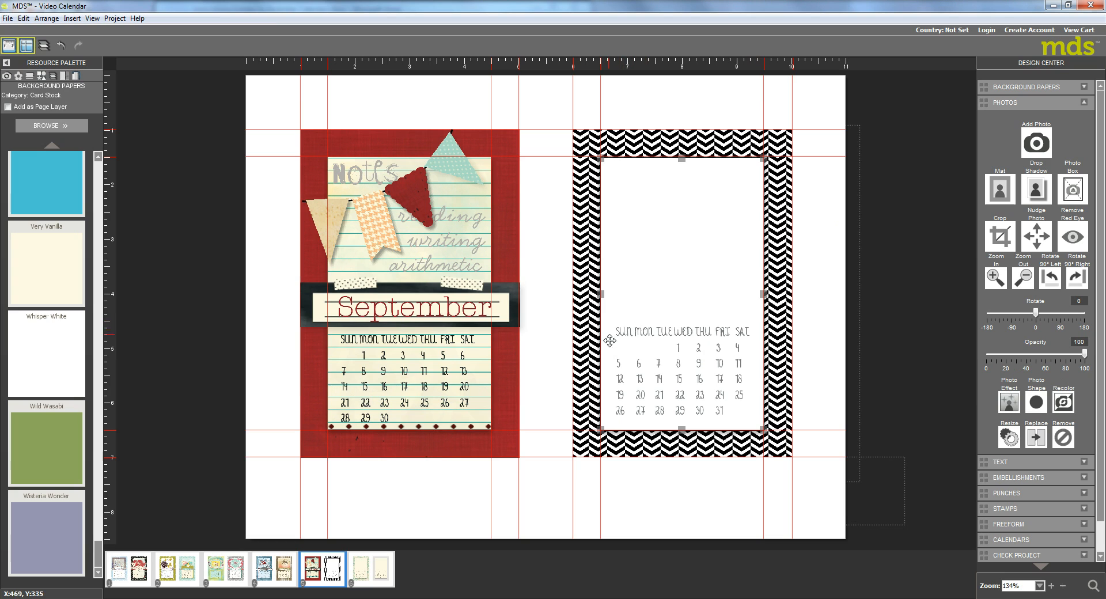
Step: Load the Thoughtful Overlays category into the stamps palette
left_click(29, 76)
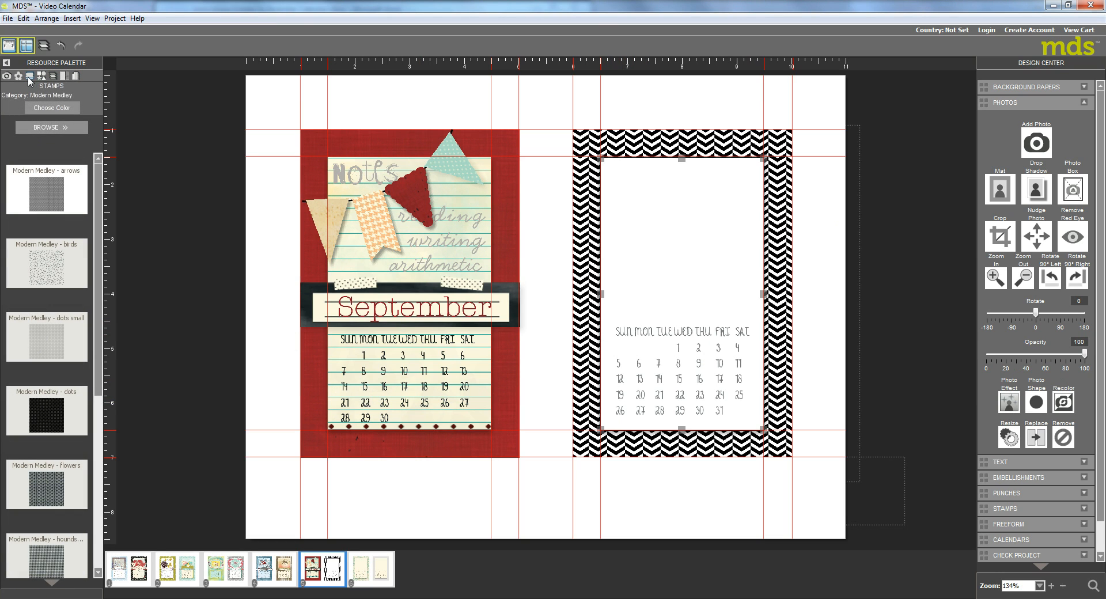
left_click(44, 128)
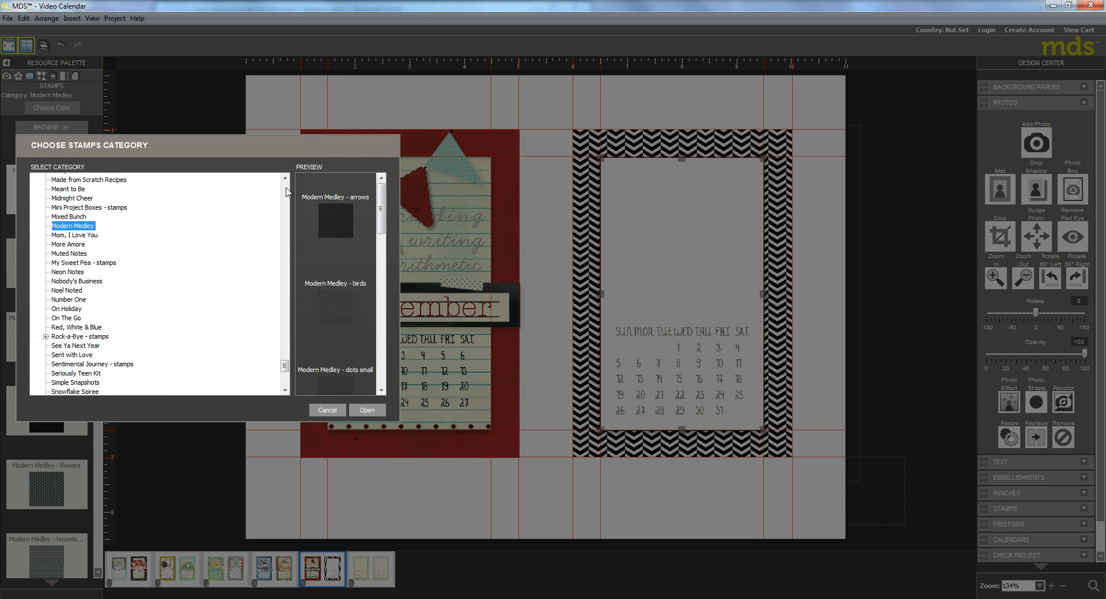
scroll(287, 191, "up", 10)
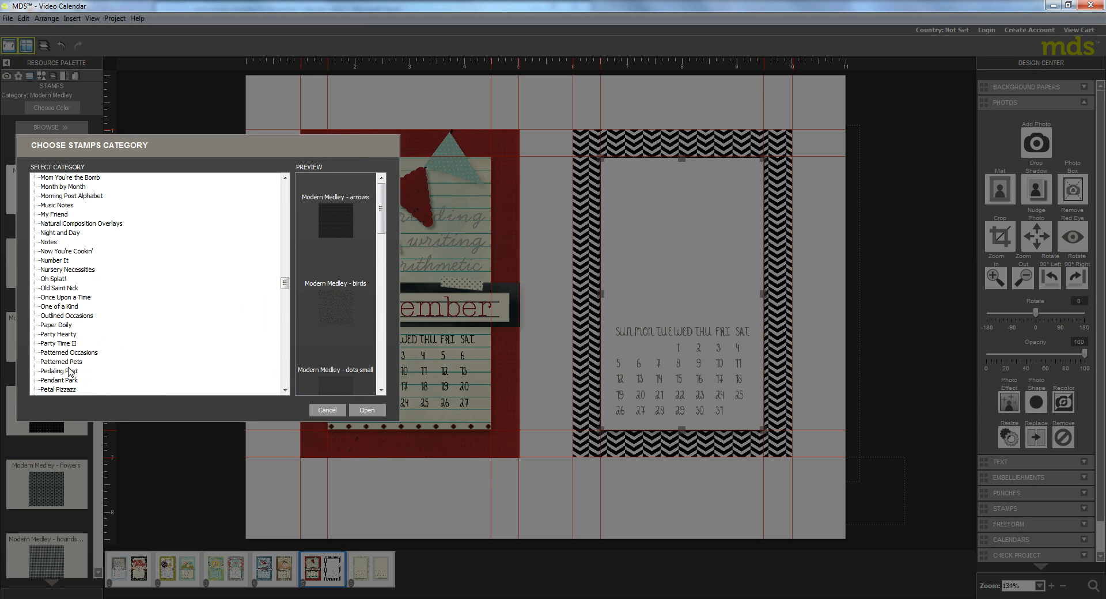
left_click(284, 381)
left_click(284, 382)
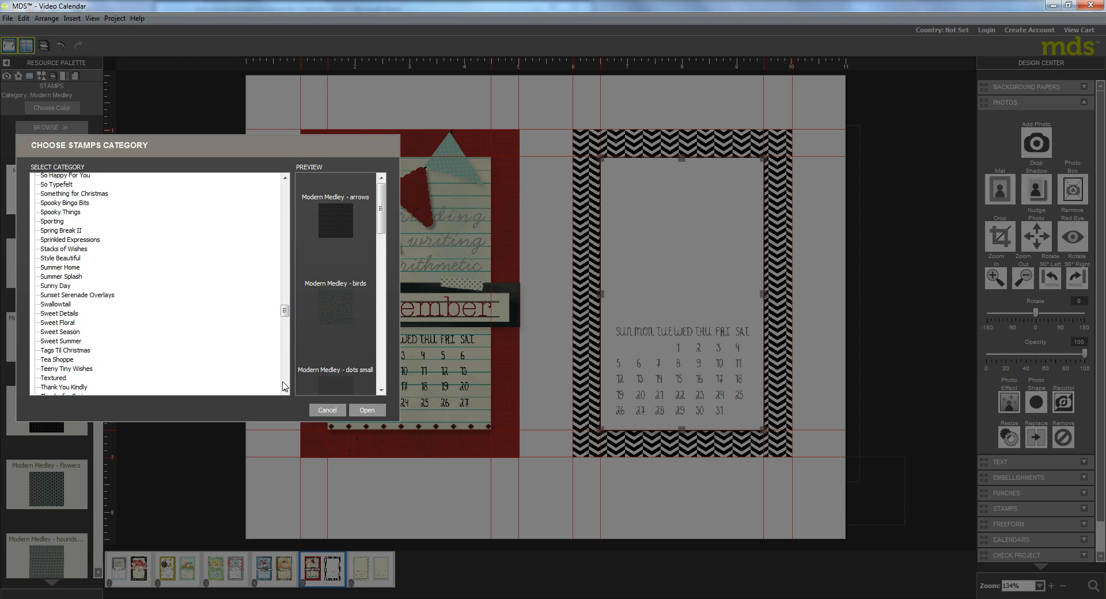
left_click(284, 385)
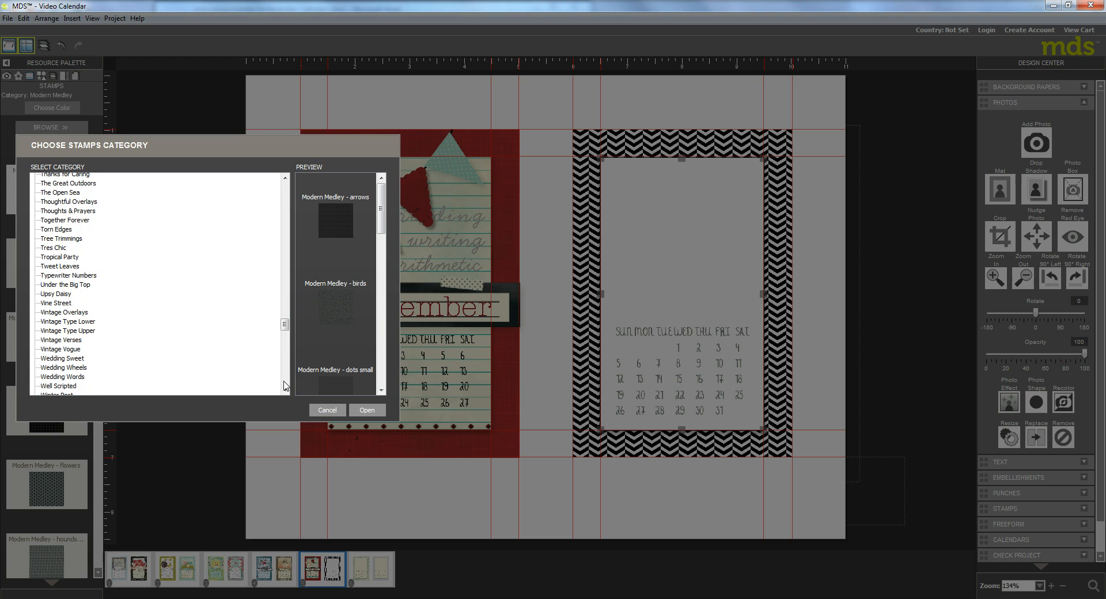
left_click(64, 203)
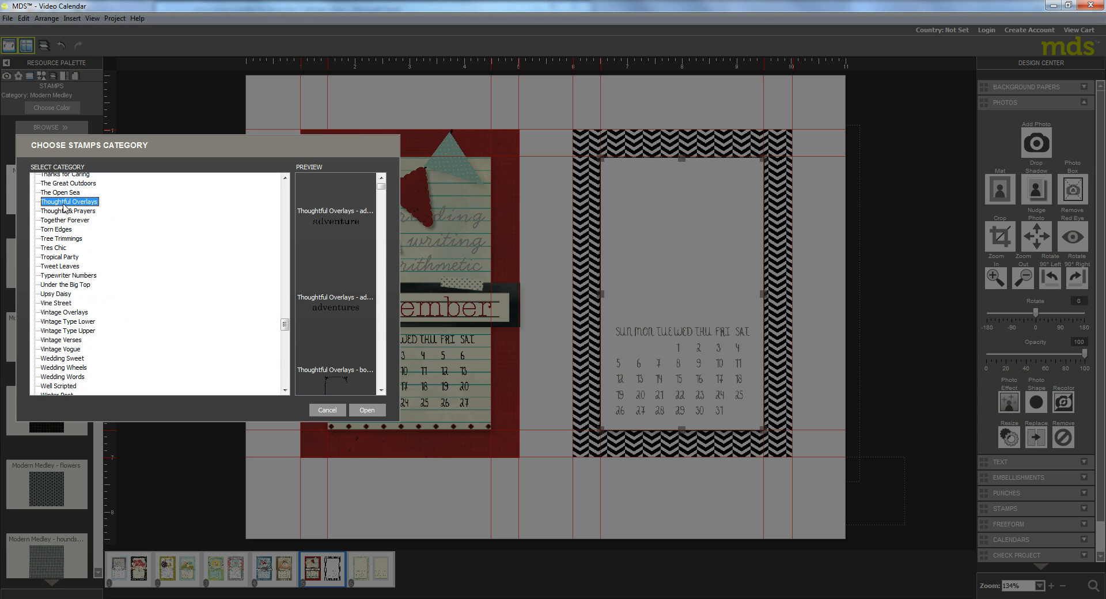
left_click(372, 414)
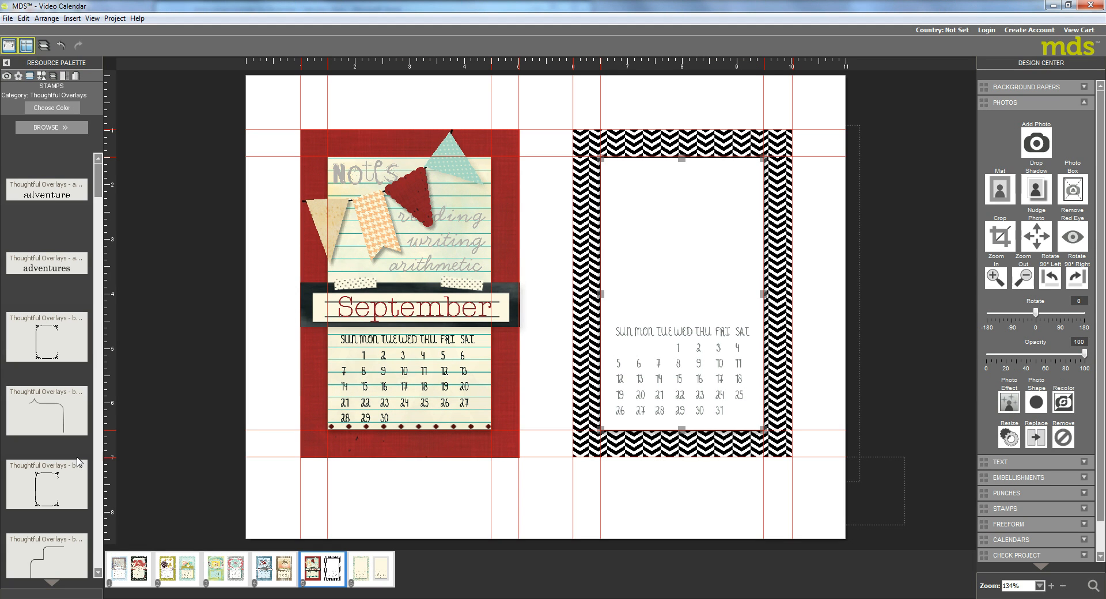
Step: Add the thick rounded bracket border stamp, shrink it to about 195 wide and 129 high, and position it around the October dates
left_click(99, 569)
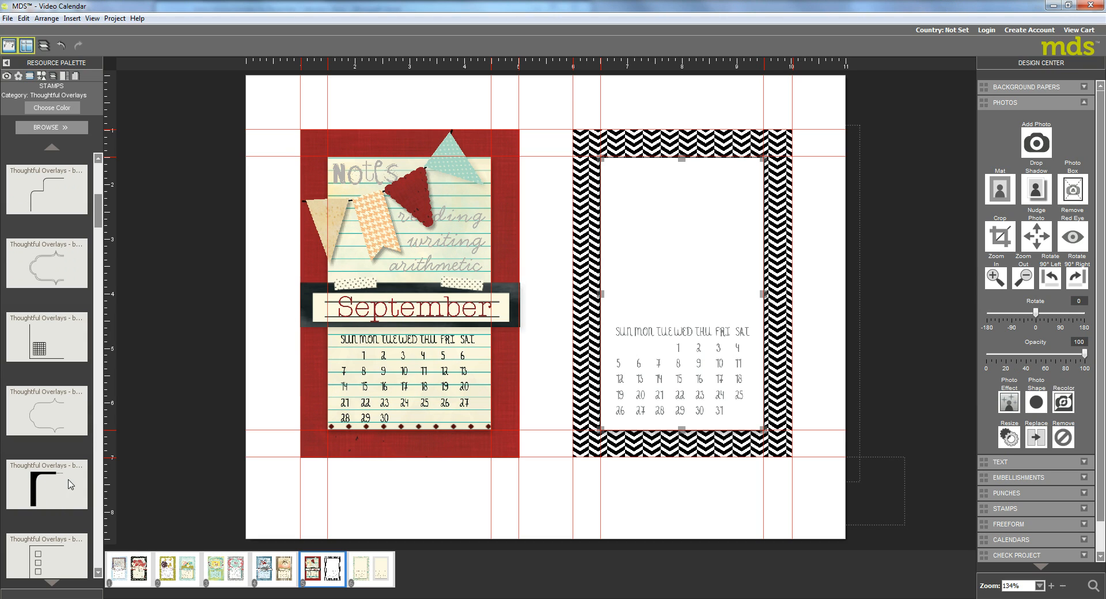
left_click_drag(36, 494, 684, 354)
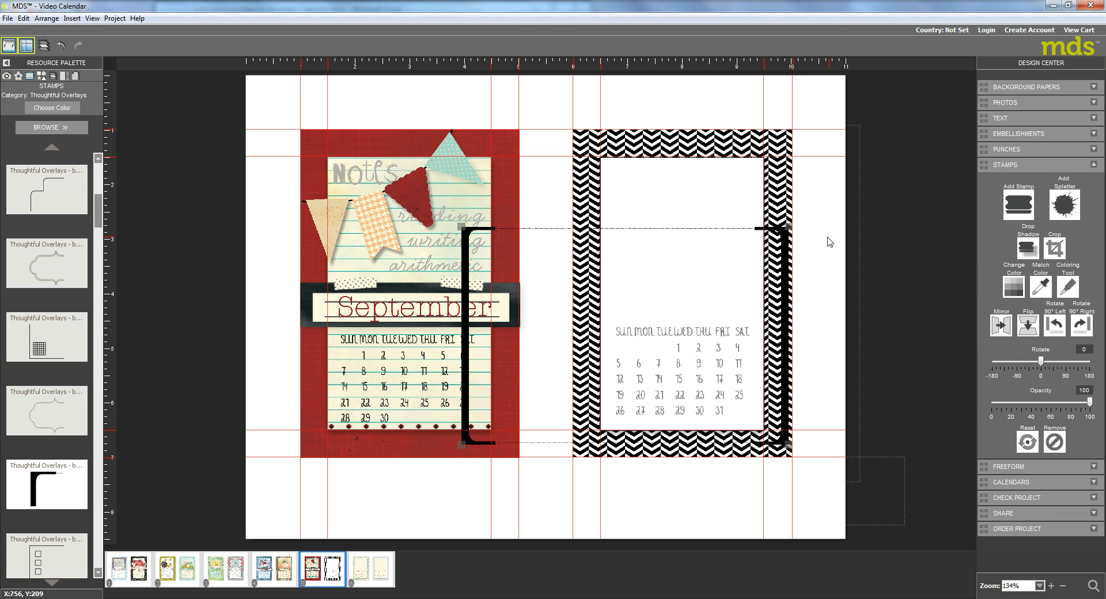
left_click_drag(789, 226, 542, 410)
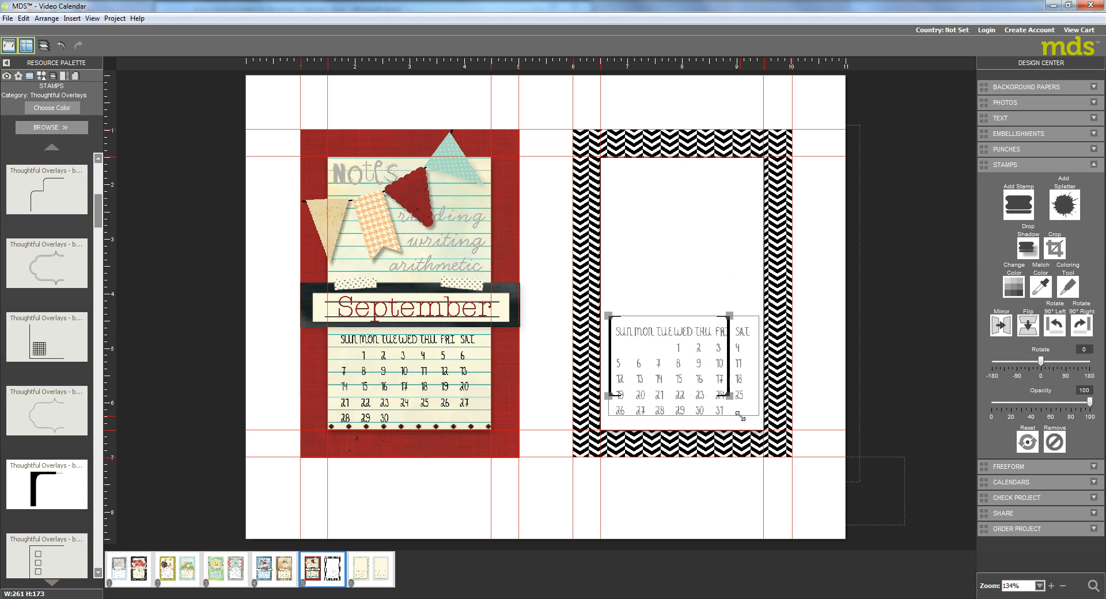
left_click_drag(744, 415, 725, 408)
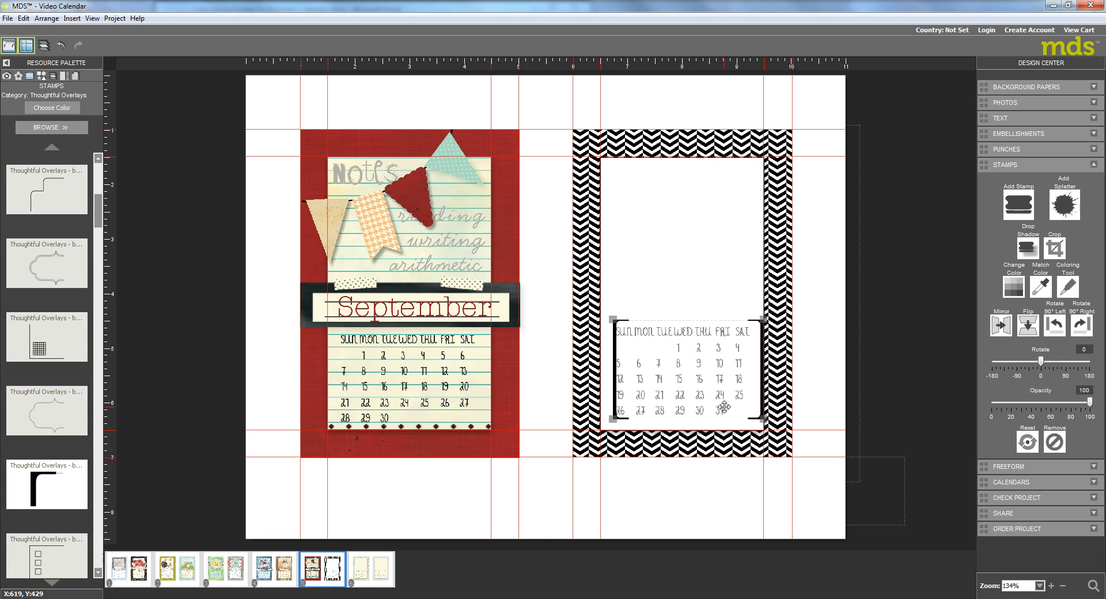
key("Left")
key("Left")
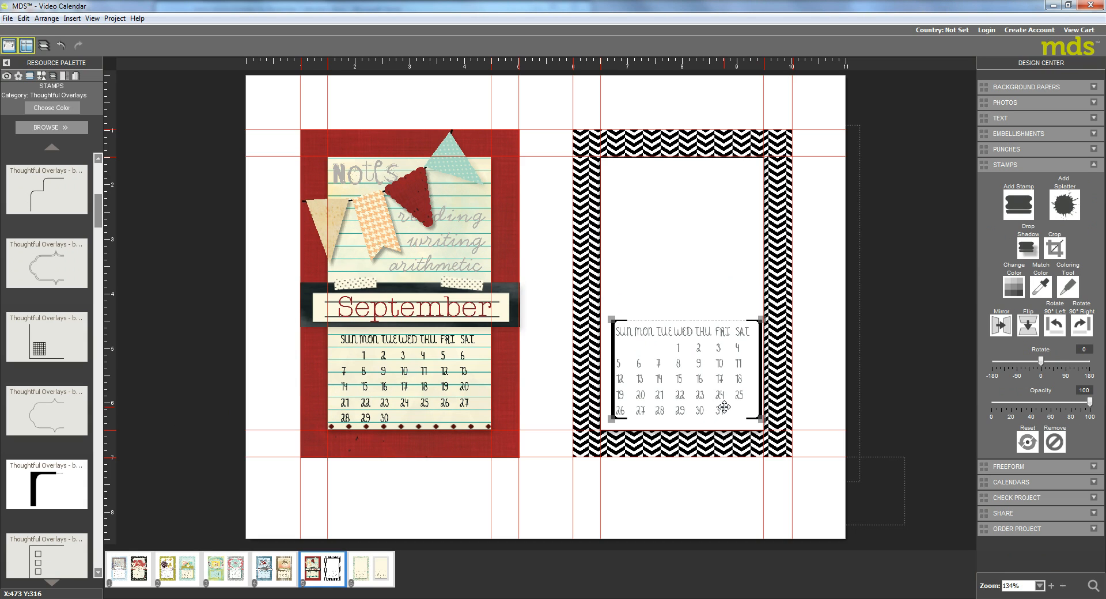
key("Left")
key("Left")
key("Left")
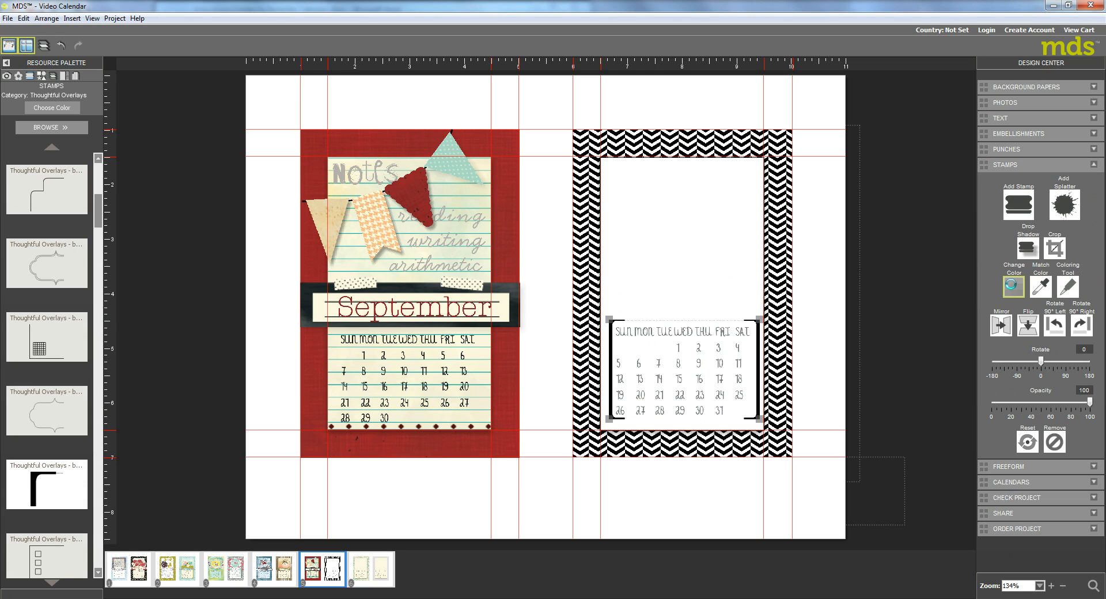
Step: Recolor the bracket border stamp around the October dates to dark purple
left_click(1014, 286)
left_click(619, 352)
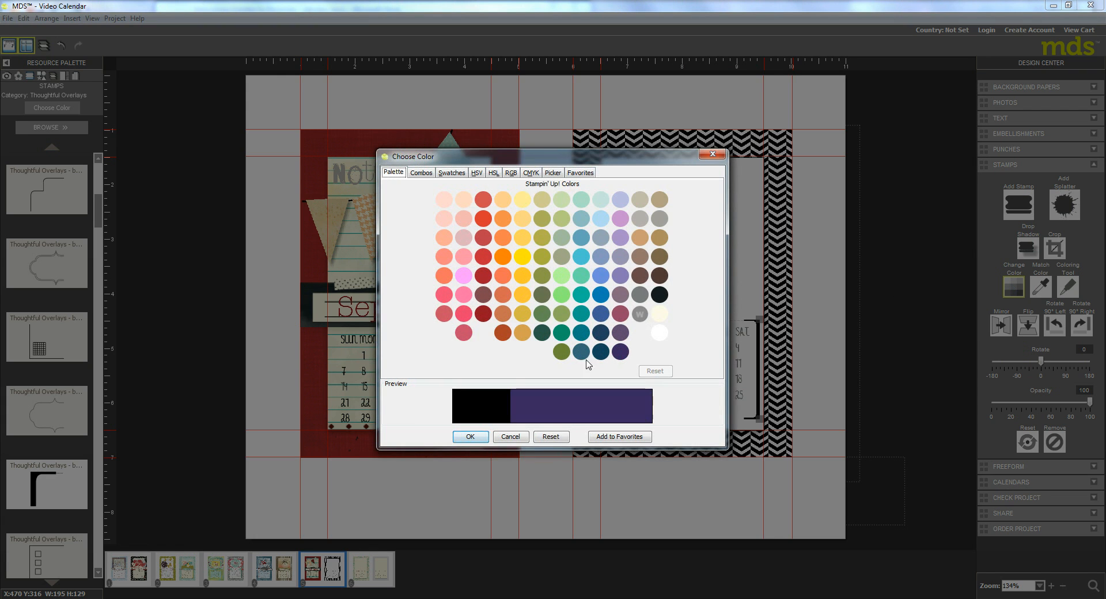
left_click(458, 438)
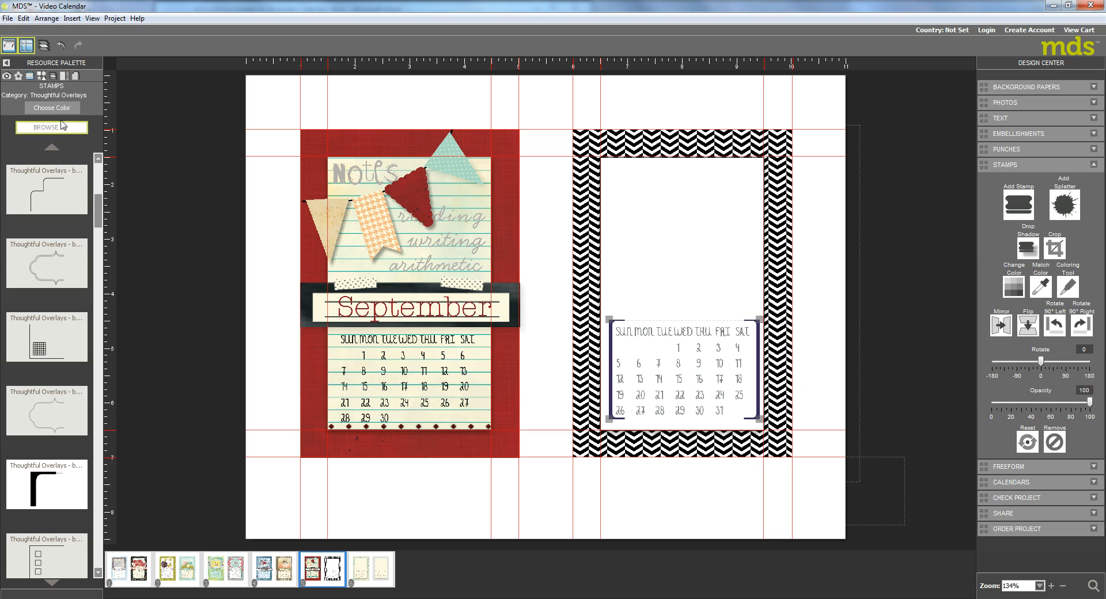
Step: Lower the bracket border to the photo box's bottom edge and nudge it left to X 467 and slightly up
left_click(53, 76)
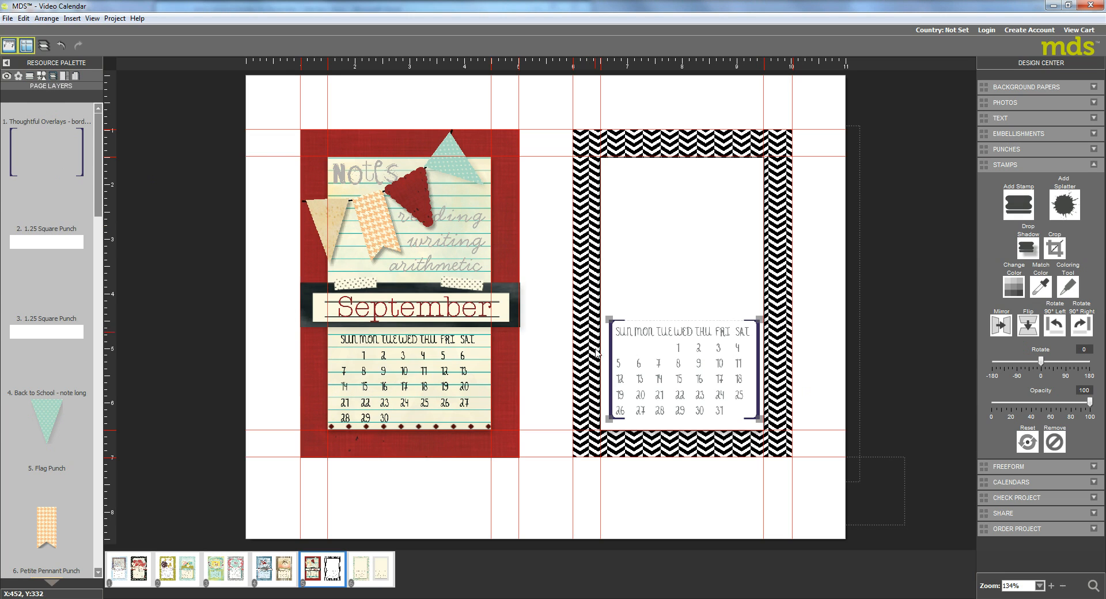
left_click_drag(694, 383, 693, 390)
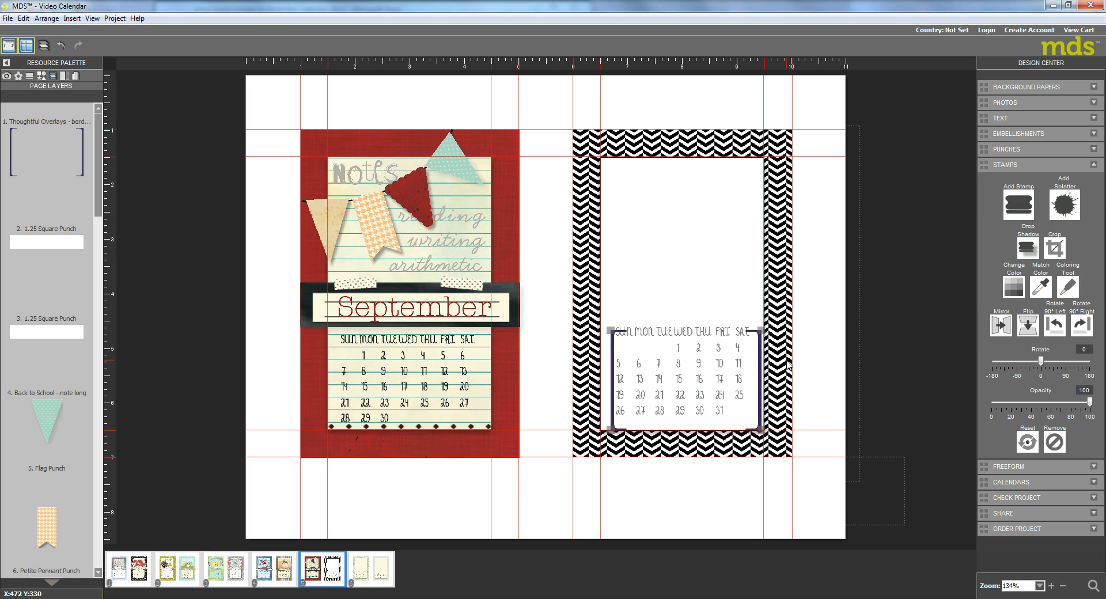
key("Left")
key("Left")
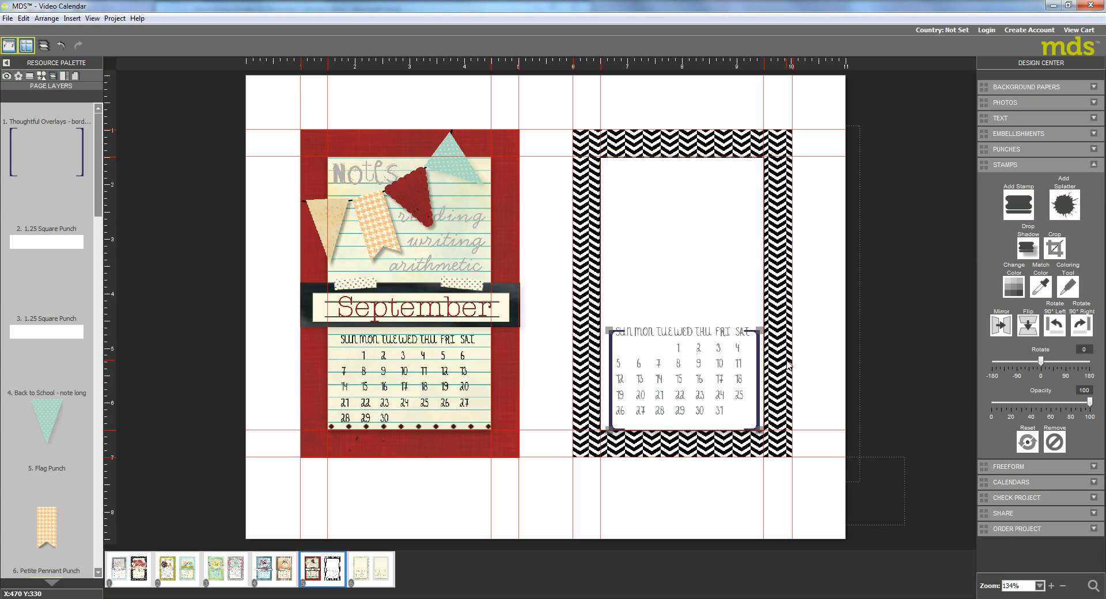
key("Left")
key("Left")
key("Left")
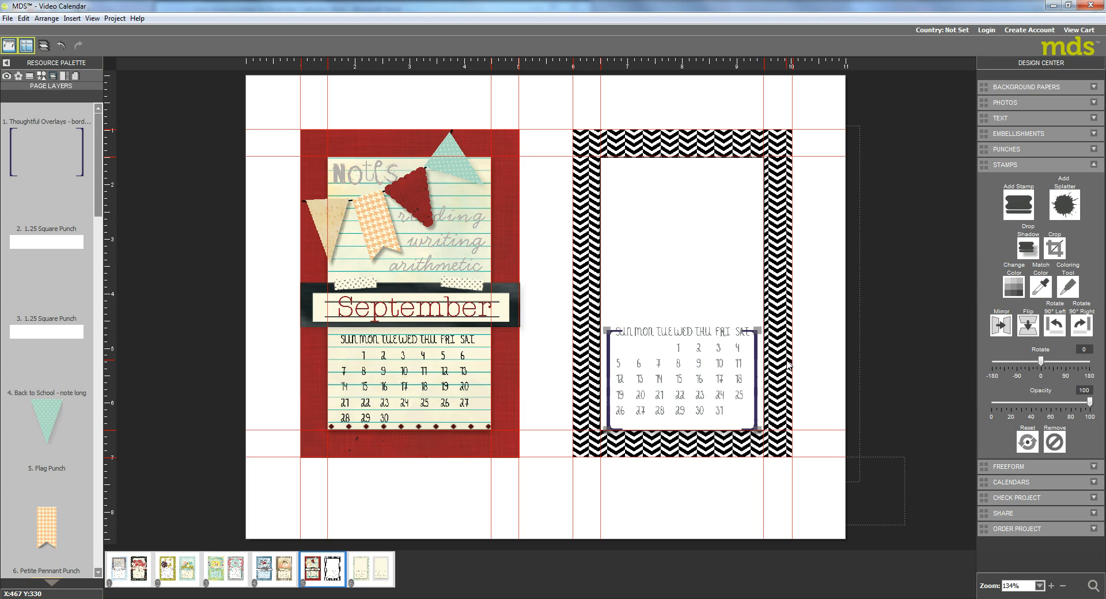
key("Up")
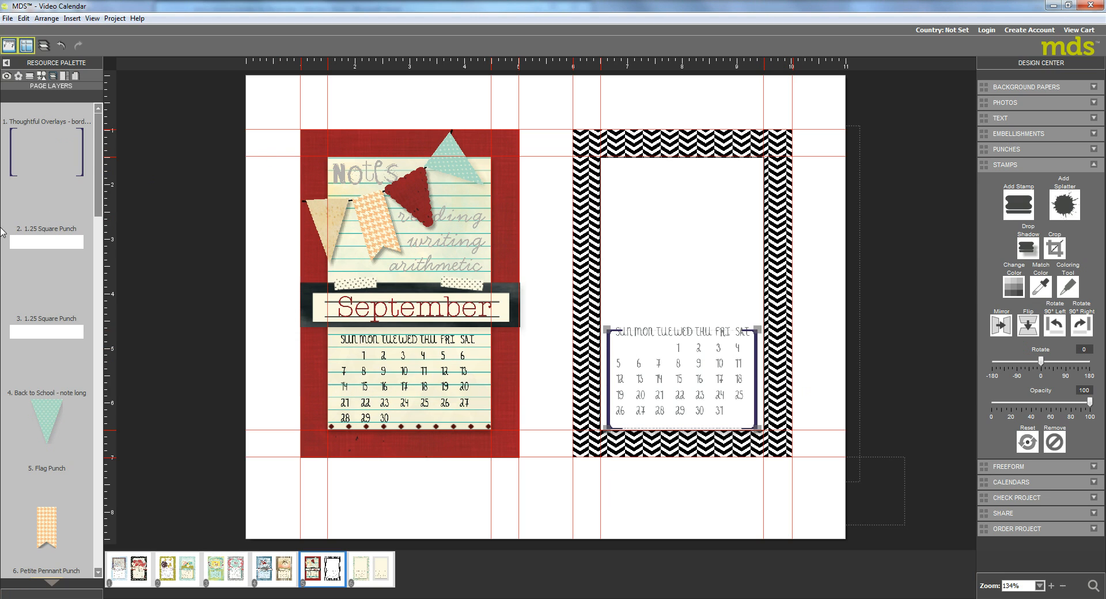
Step: Move the purple bracket border layer beneath the October calendar layer in the page layer order
left_click_drag(51, 142, 79, 506)
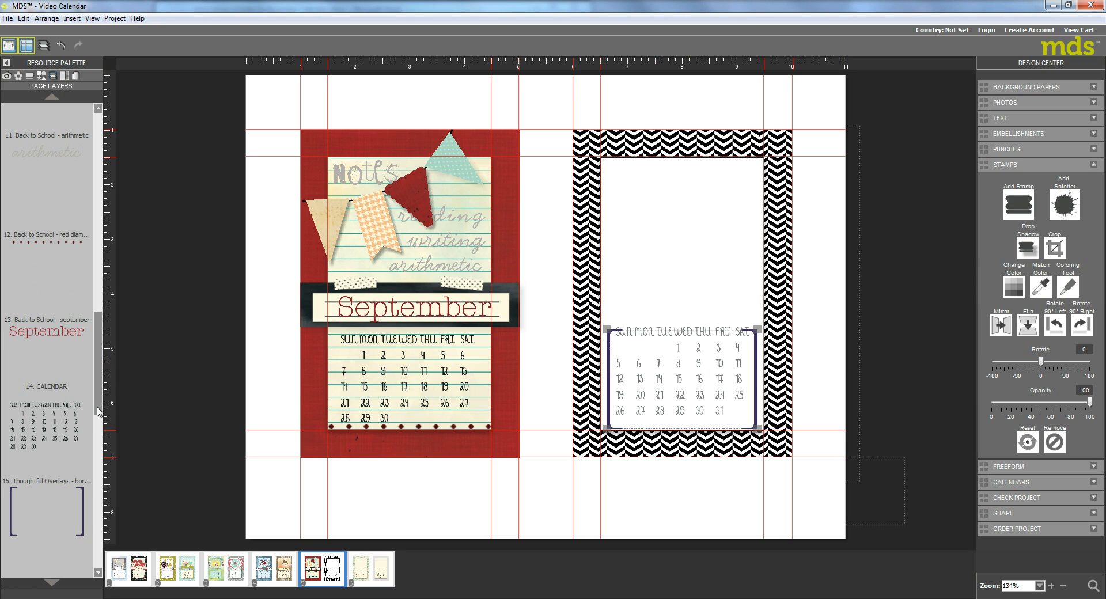
scroll(97, 411, "down", 3)
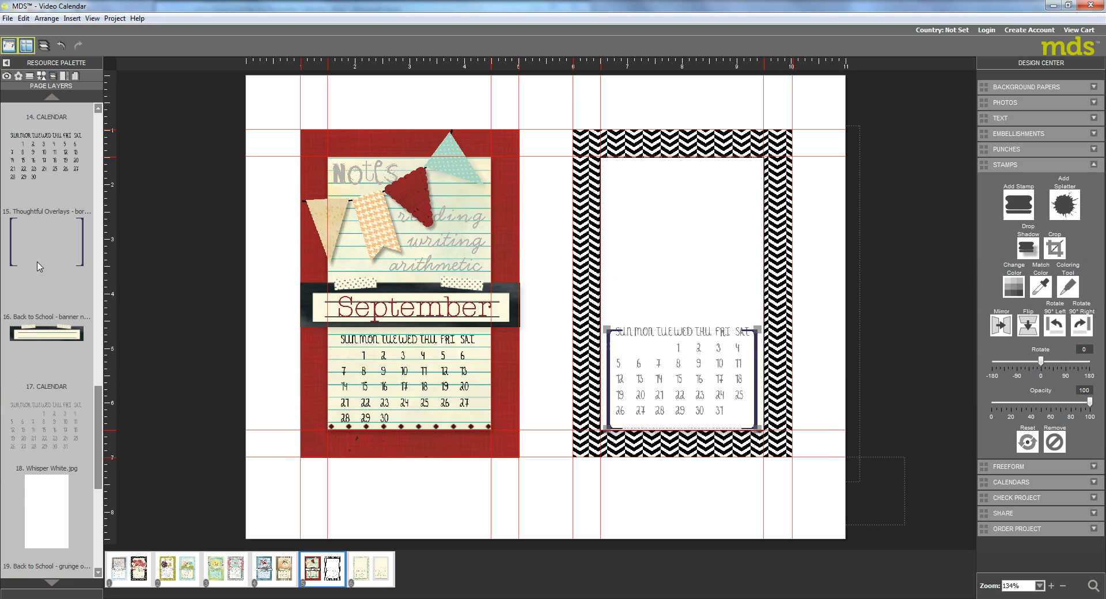
left_click_drag(56, 300, 53, 450)
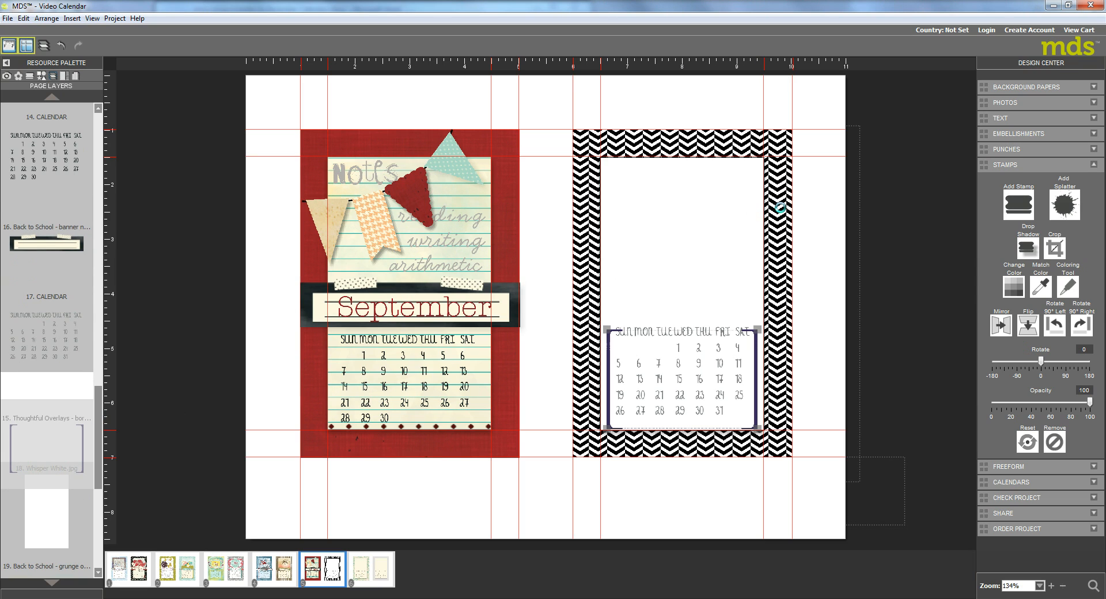
Step: Nudge the October calendar straight down so its weekday header sits inside the purple bracket frame
left_click(678, 374)
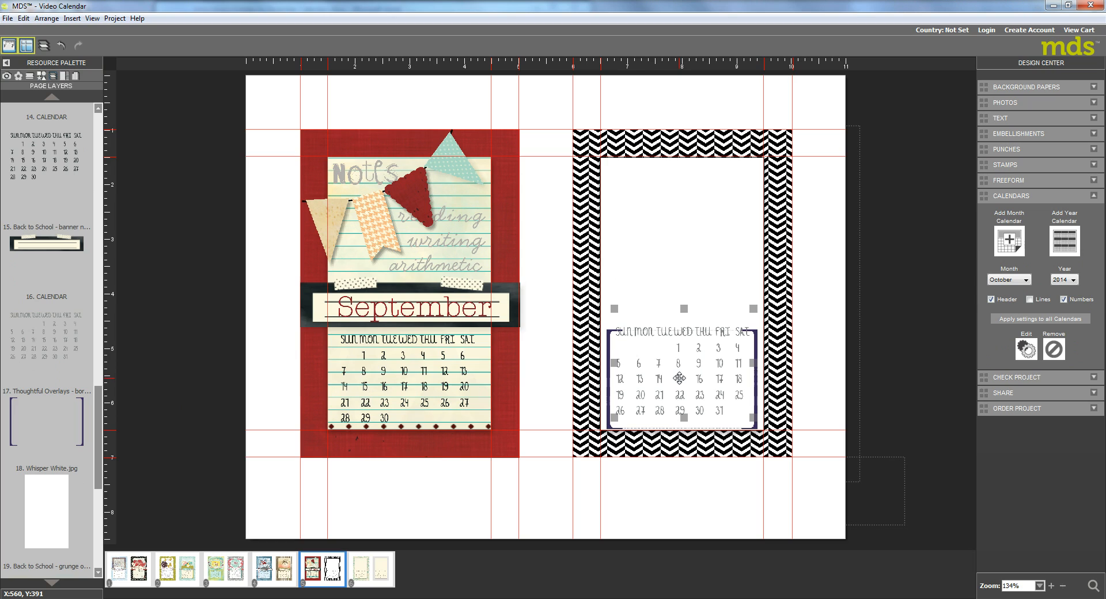
key("Down")
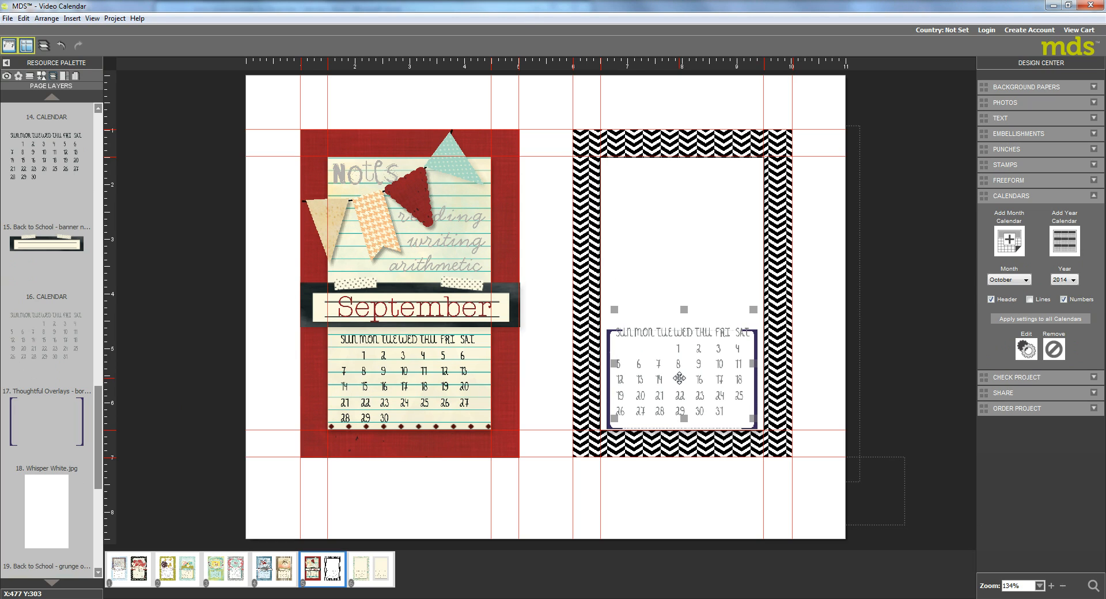
key("Down")
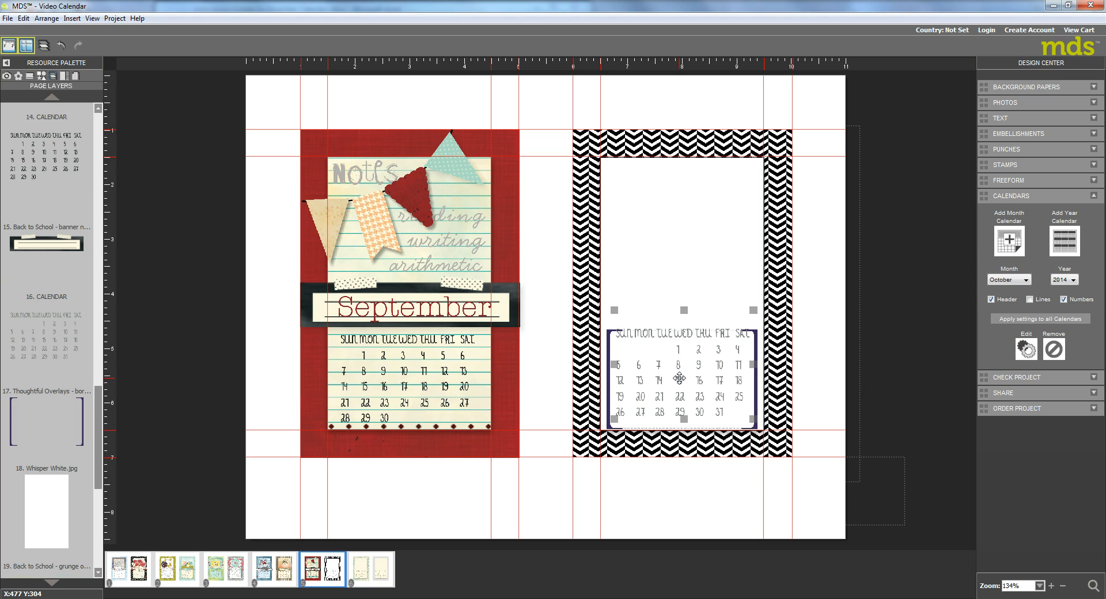
key("Down")
key("Down")
key("Down")
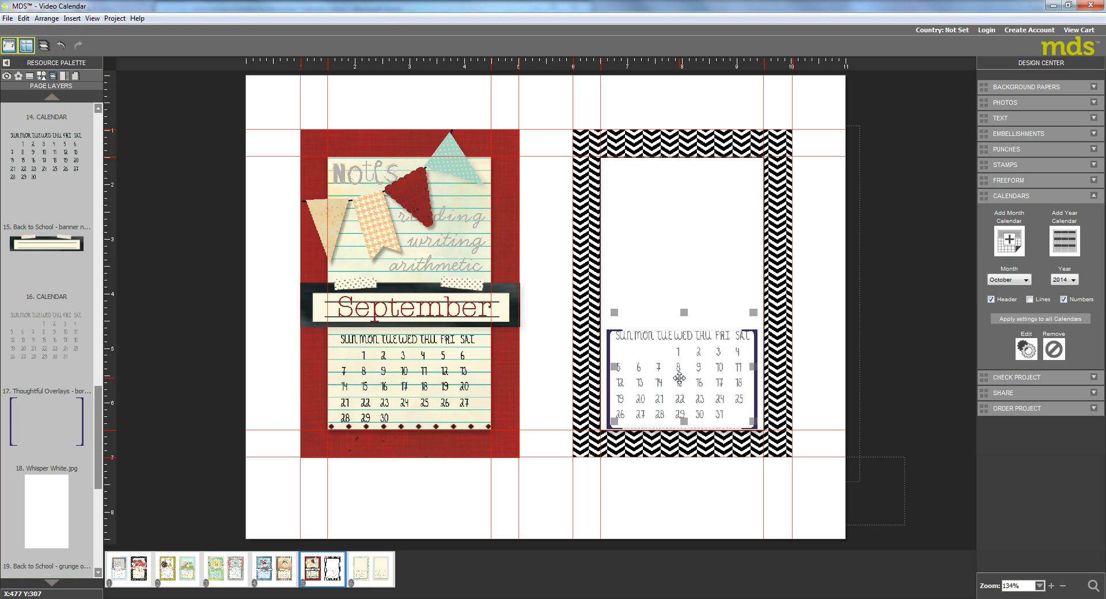
key("Down")
key("Down")
key("Down")
key("Down")
key("Down")
key("Down")
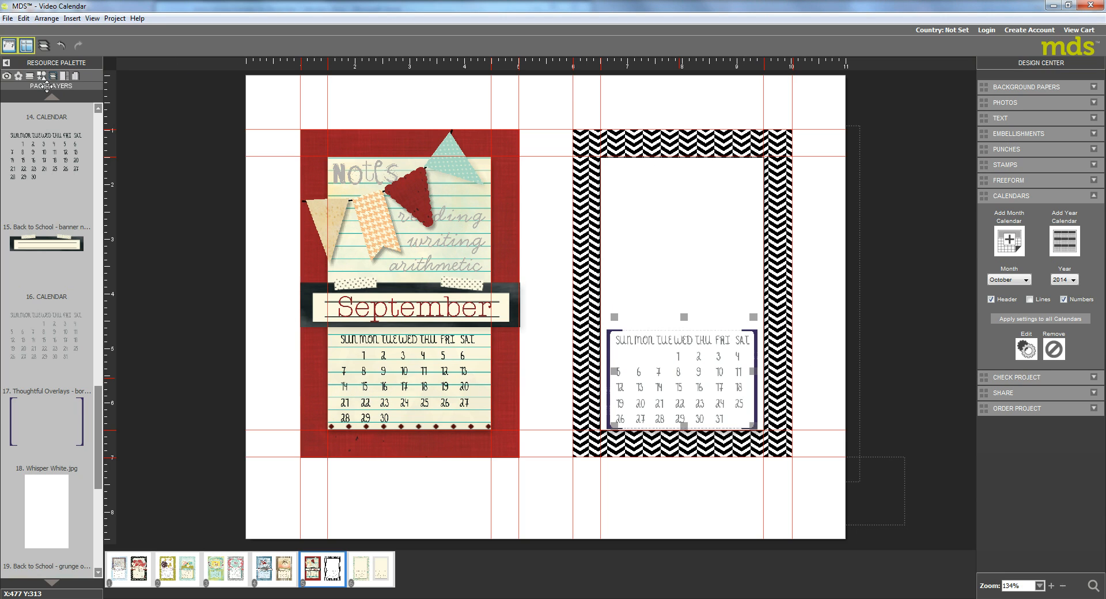
key("Down")
key("Down")
key("Down")
key("Down")
key("Down")
key("Down")
Step: Load the Extras category into the punches palette after browsing its preview
left_click(42, 77)
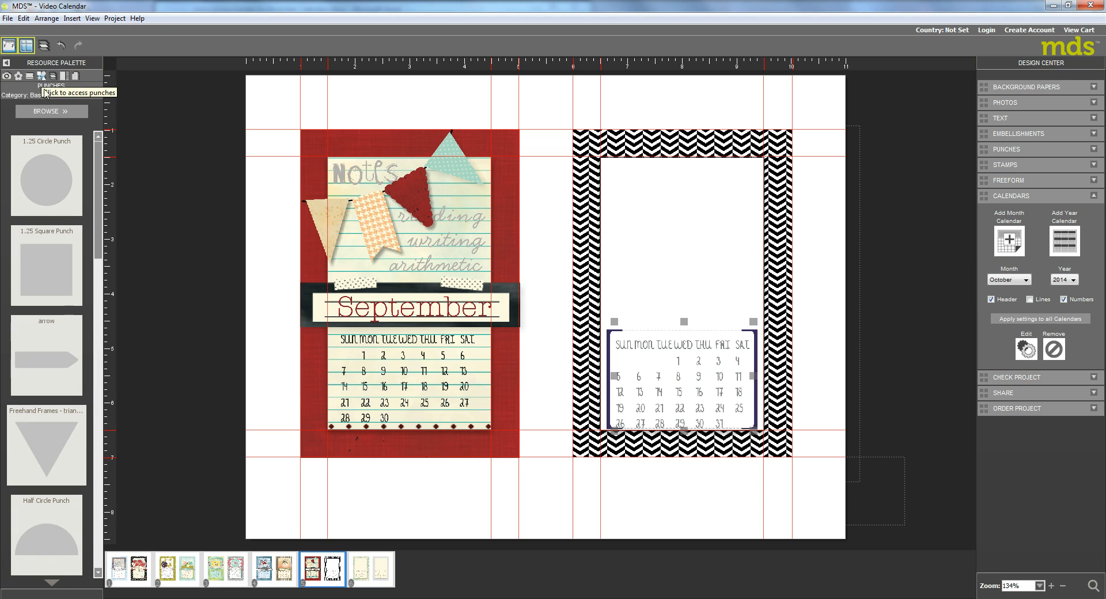
left_click(52, 112)
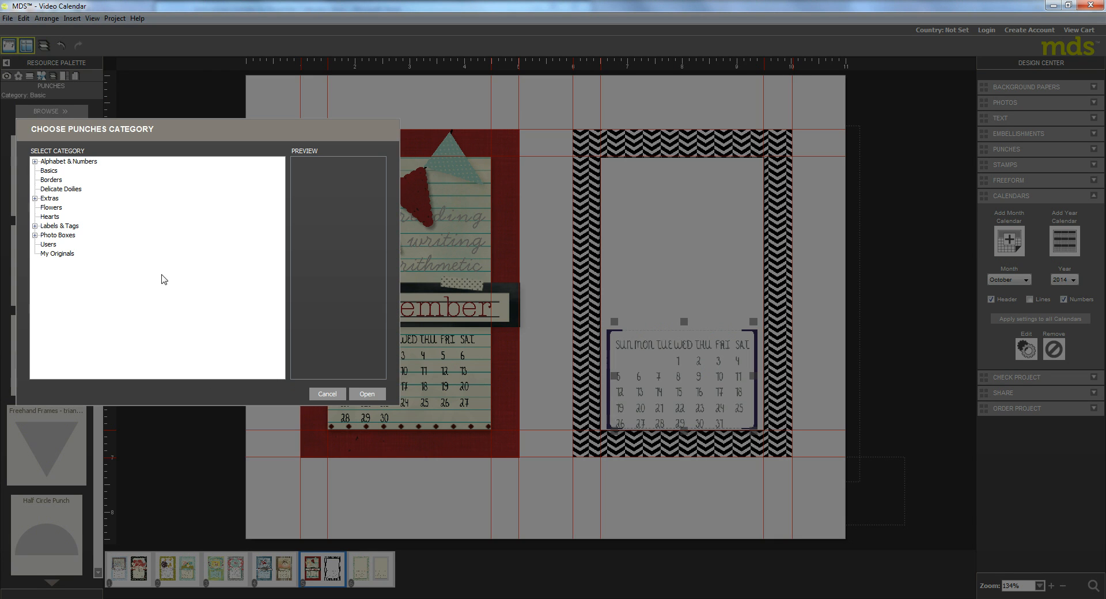
left_click(35, 199)
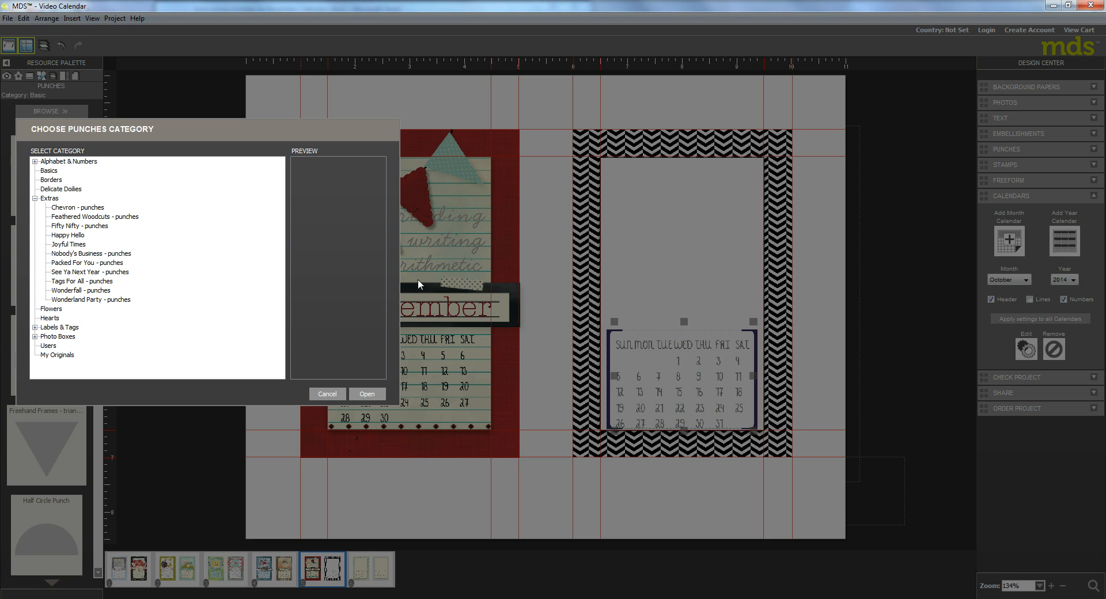
left_click(51, 199)
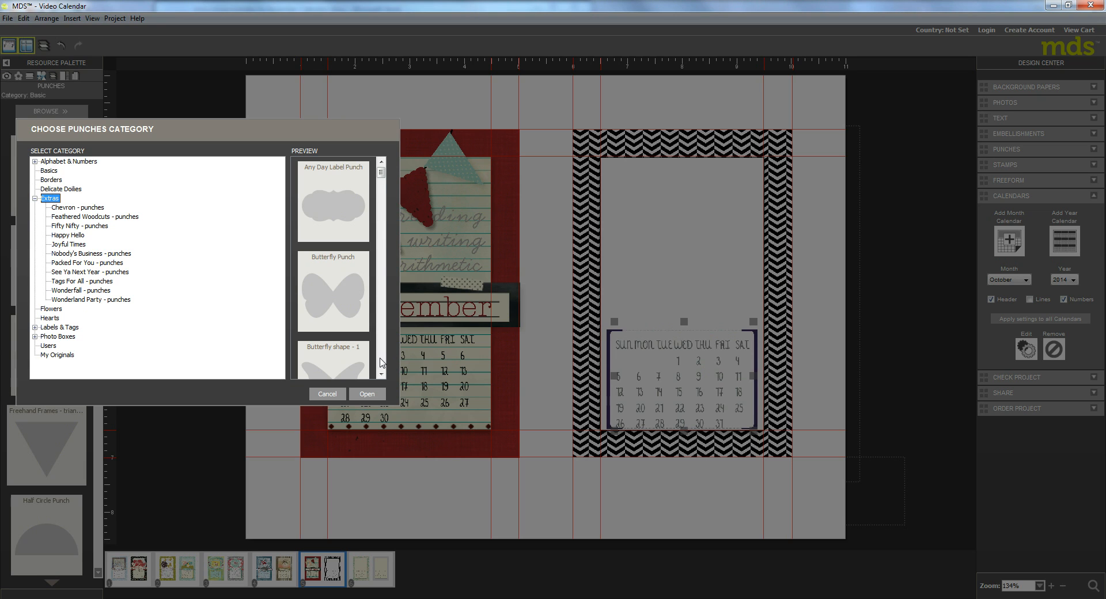
scroll(381, 362, "down", 6)
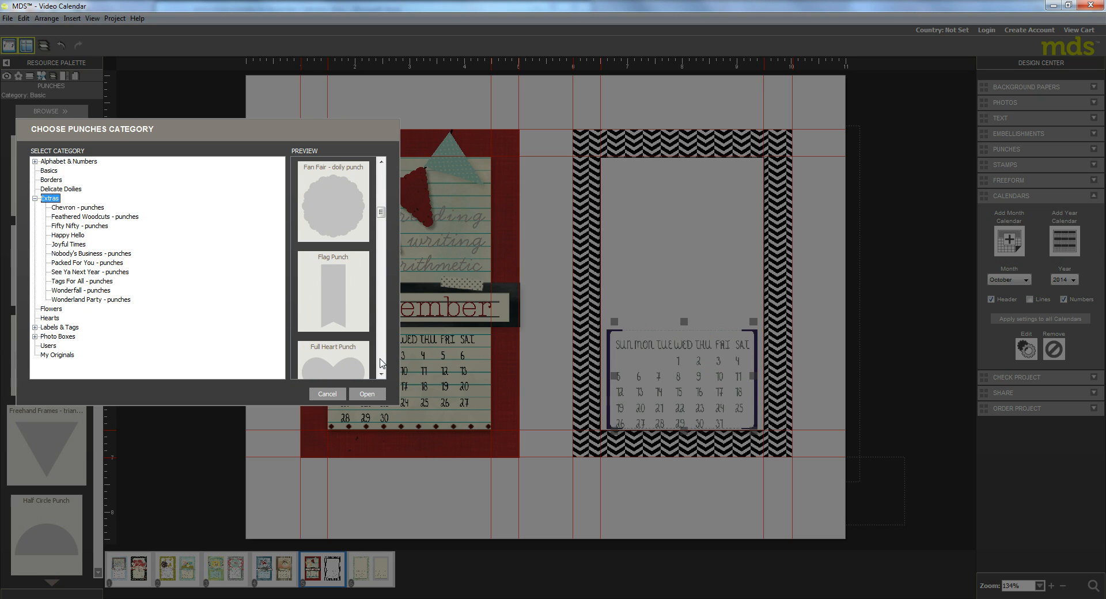
scroll(380, 363, "down", 2)
scroll(380, 362, "down", 4)
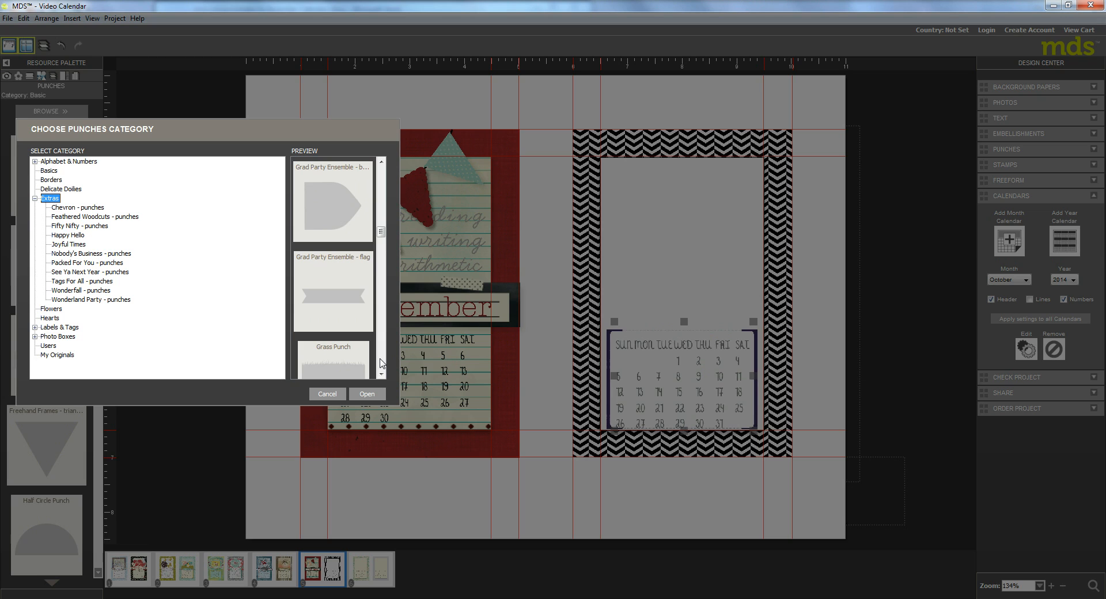
scroll(381, 363, "down", 4)
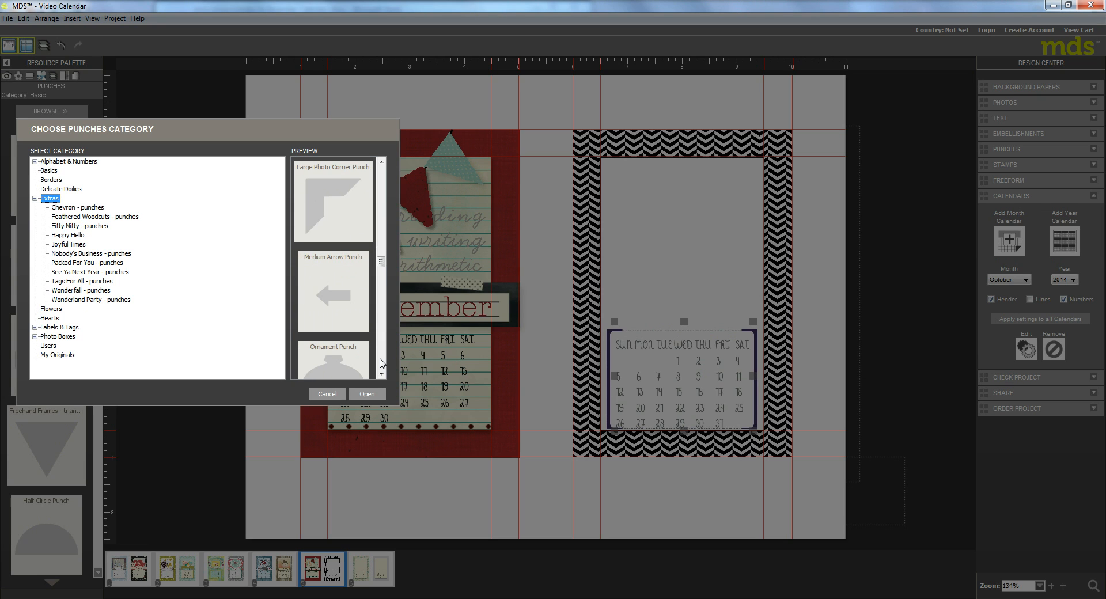
scroll(381, 364, "down", 4)
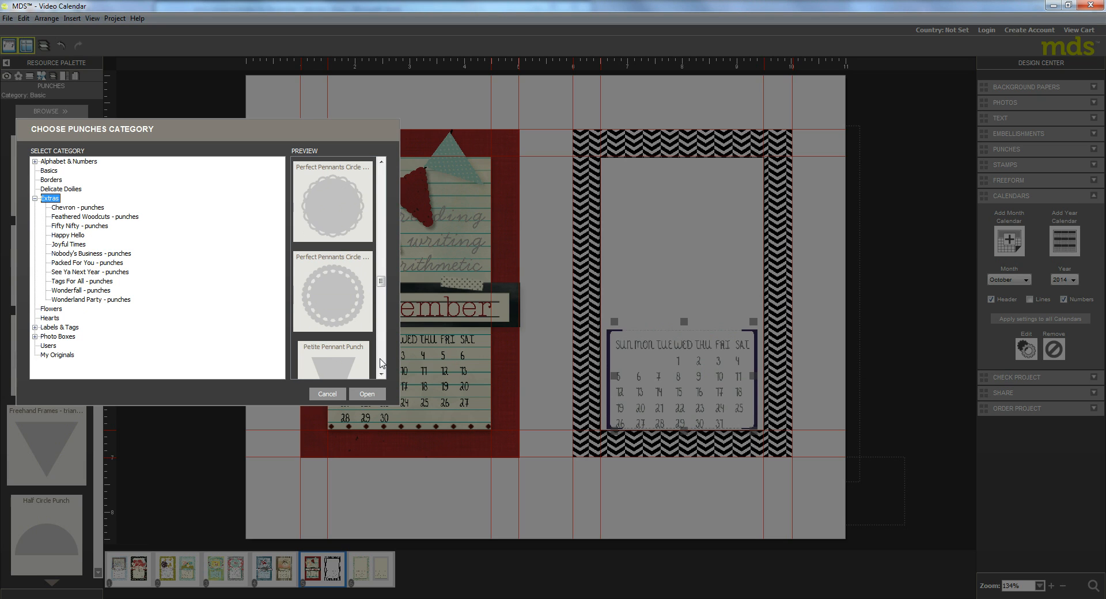
scroll(381, 363, "down", 4)
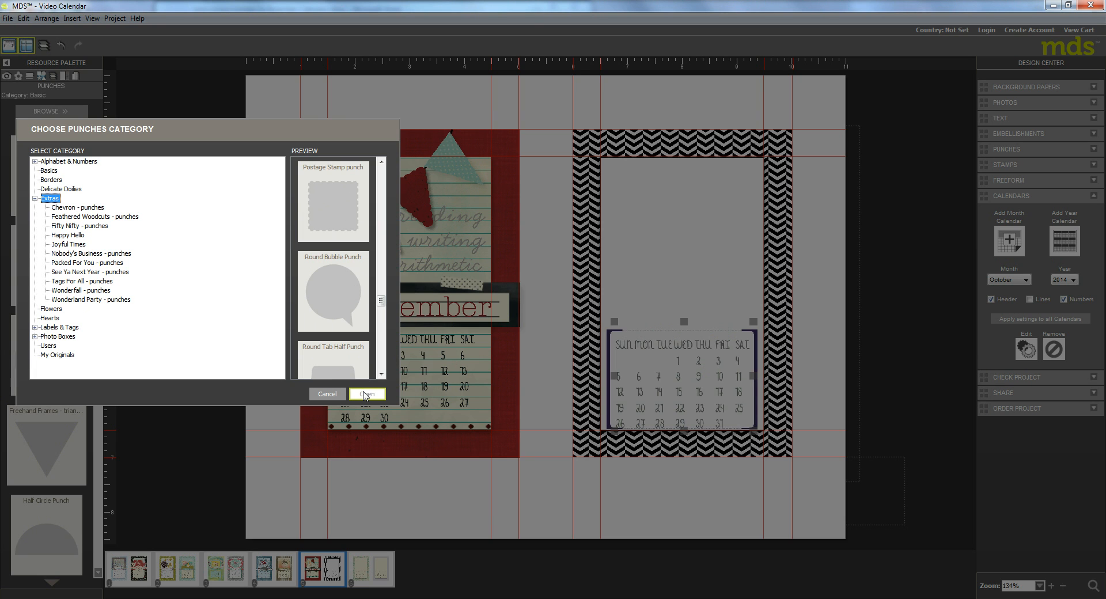
key("Return")
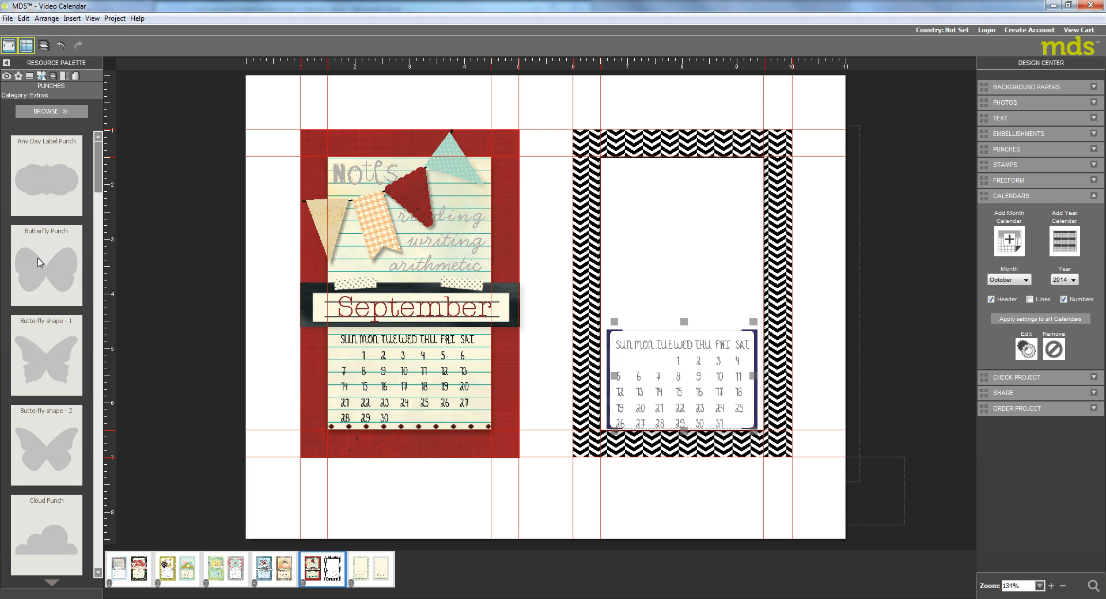
Step: Add a Postage Stamp punch about 68 by 68 in the white panel's upper-left corner, at about X 467, Y 114
left_click_drag(107, 231, 107, 442)
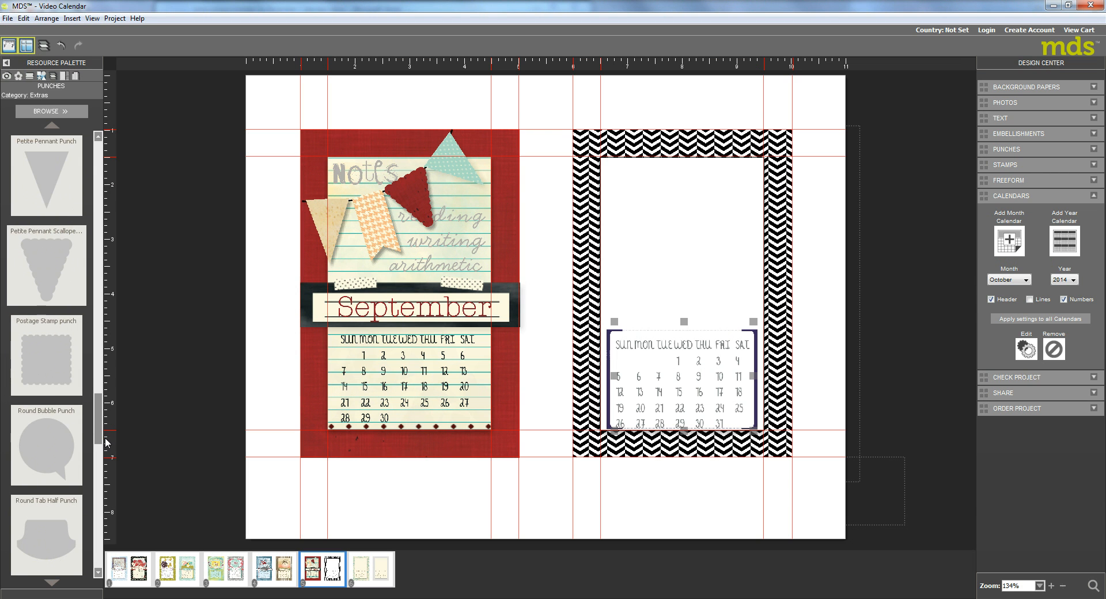
left_click_drag(52, 369, 661, 215)
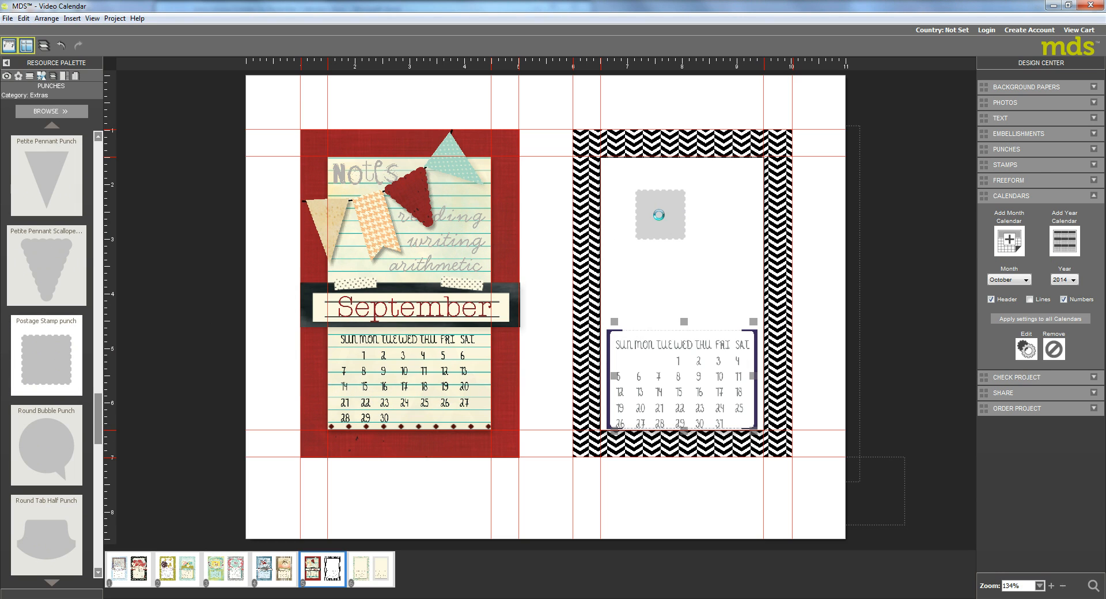
left_click_drag(694, 183, 632, 199)
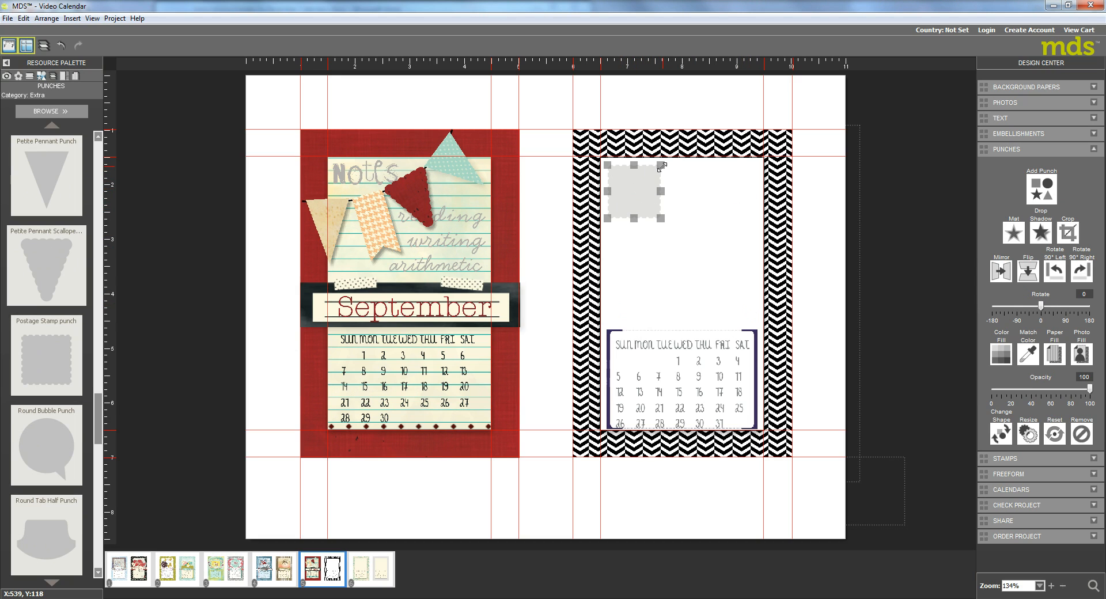
left_click_drag(635, 191, 635, 189)
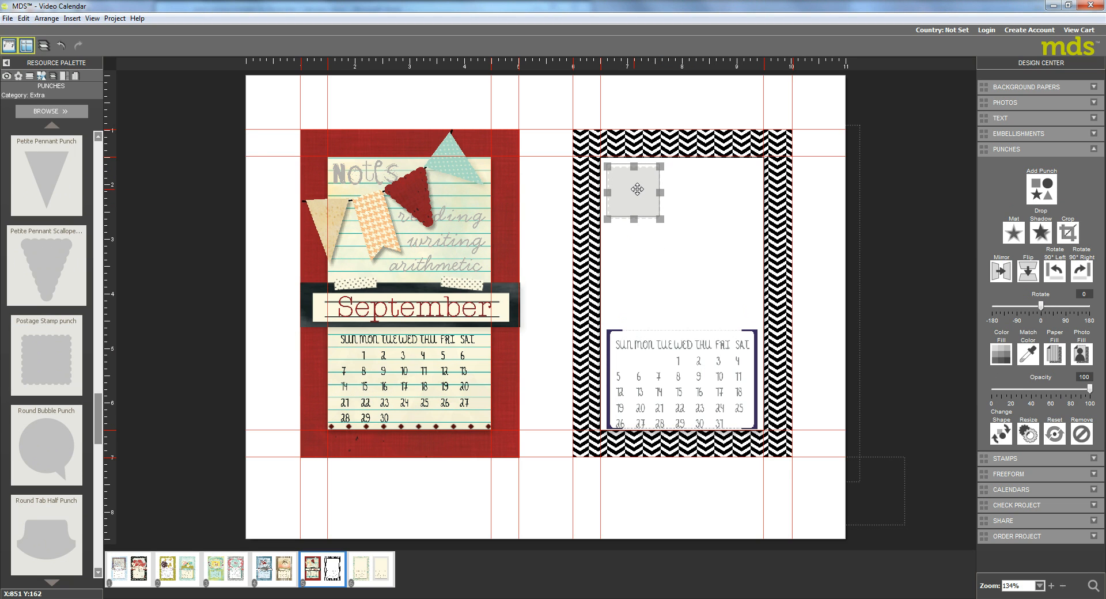
Step: Give the postage stamp punch the default drop shadow and fill it with muted lavender
left_click(1040, 233)
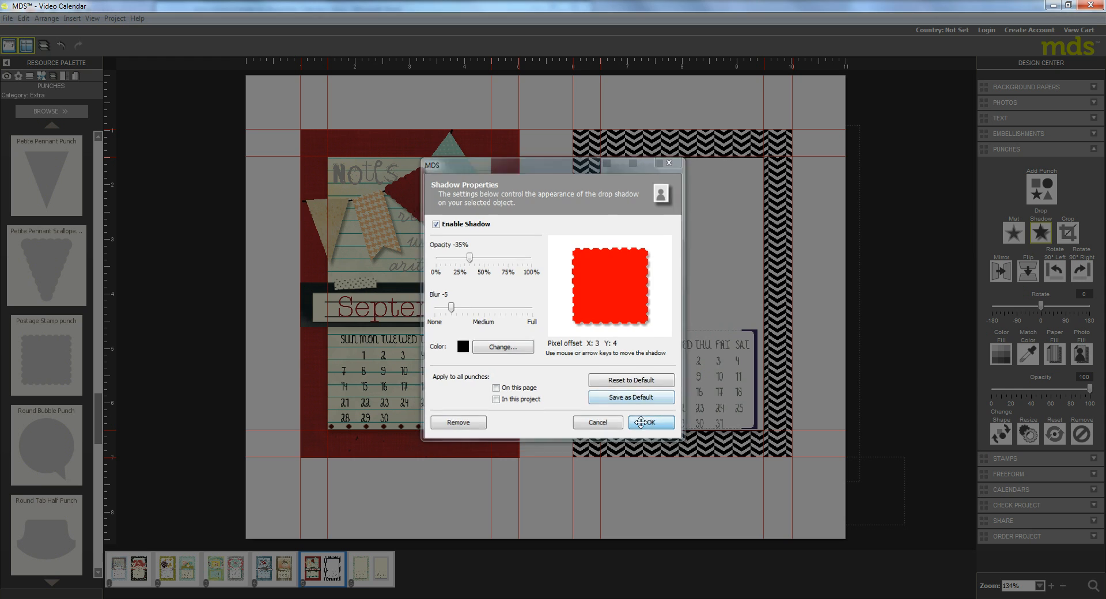
left_click(641, 423)
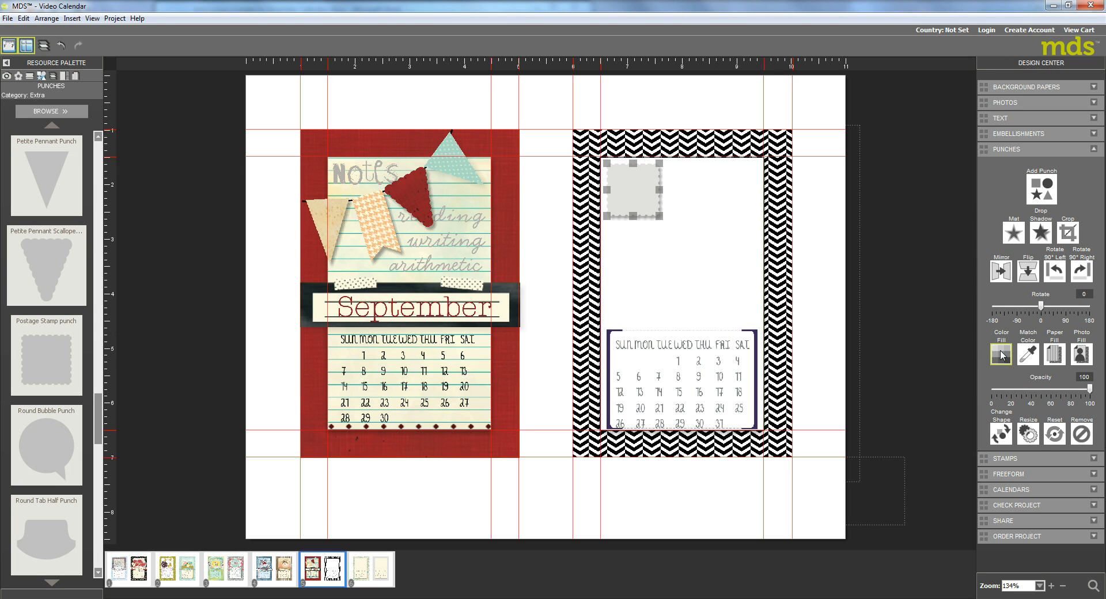
left_click(1002, 351)
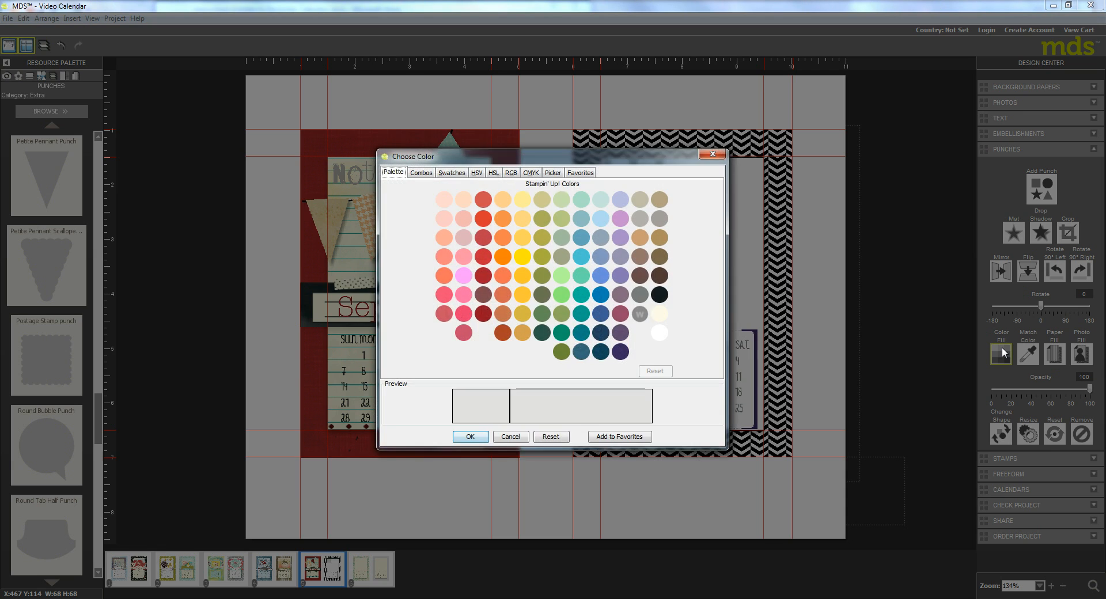
left_click(620, 260)
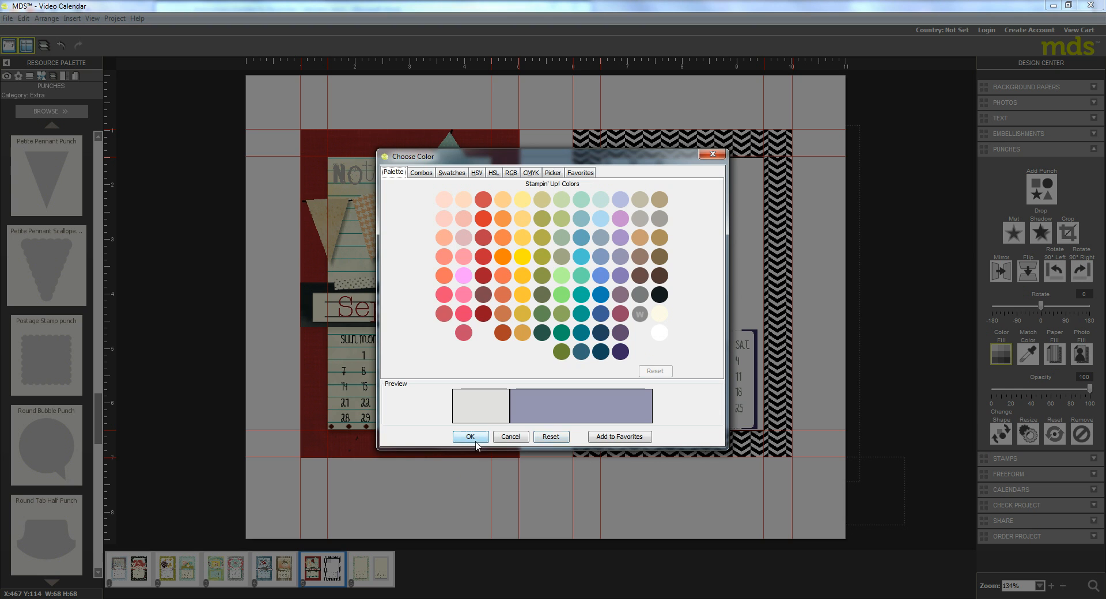
left_click(470, 436)
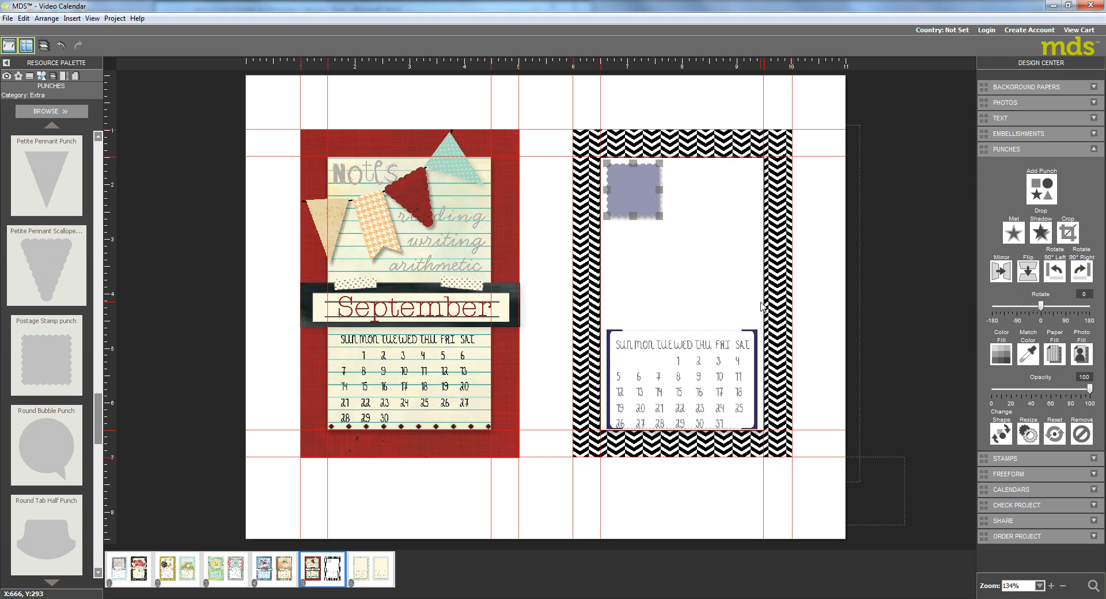
Step: Copy the lavender punch to just above the dates' right end and to the panel's upper-right corner, filling the upper-right copy with dark purple
left_click_drag(633, 198, 731, 301)
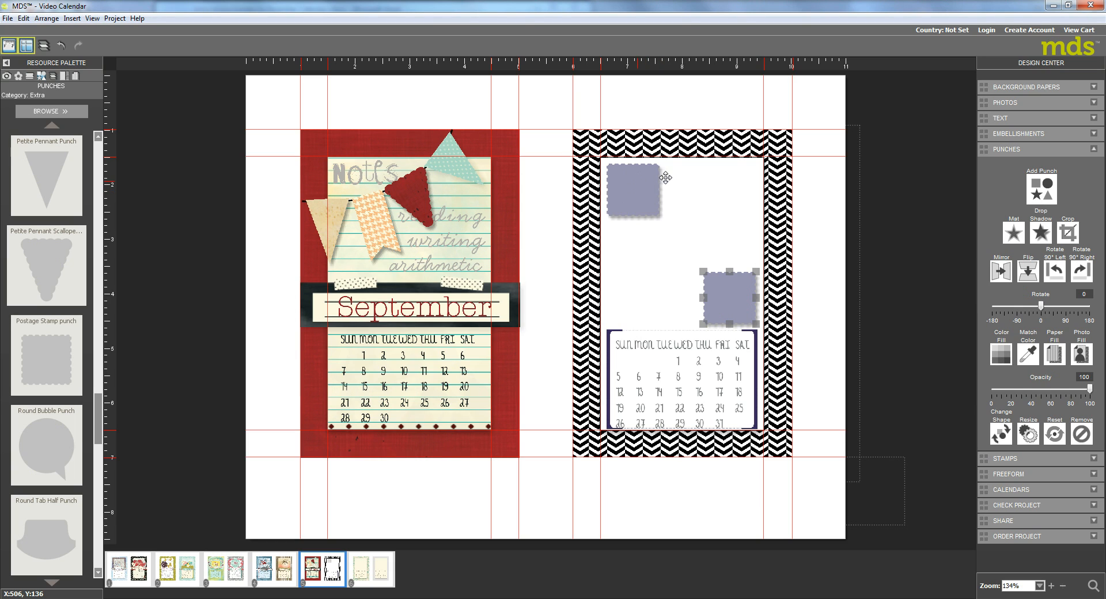
left_click_drag(725, 300, 726, 192)
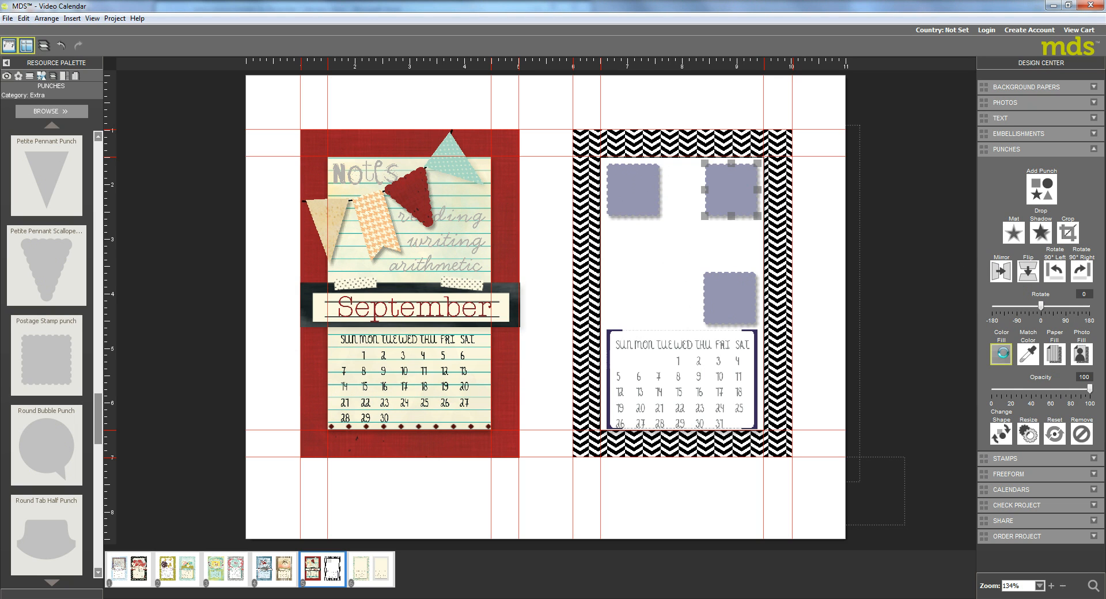
left_click(1003, 354)
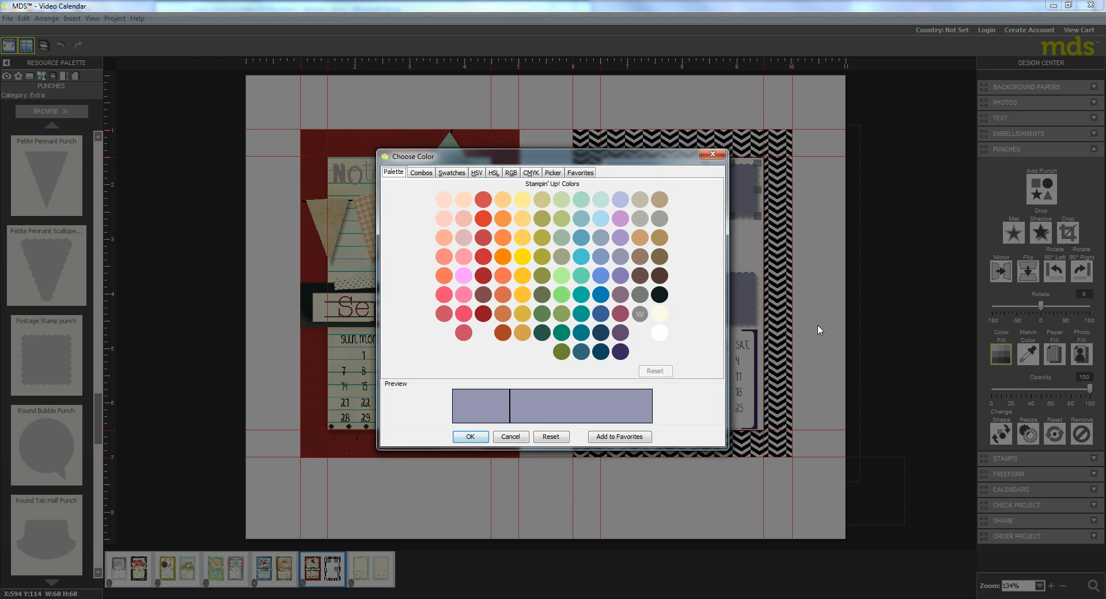
left_click(620, 352)
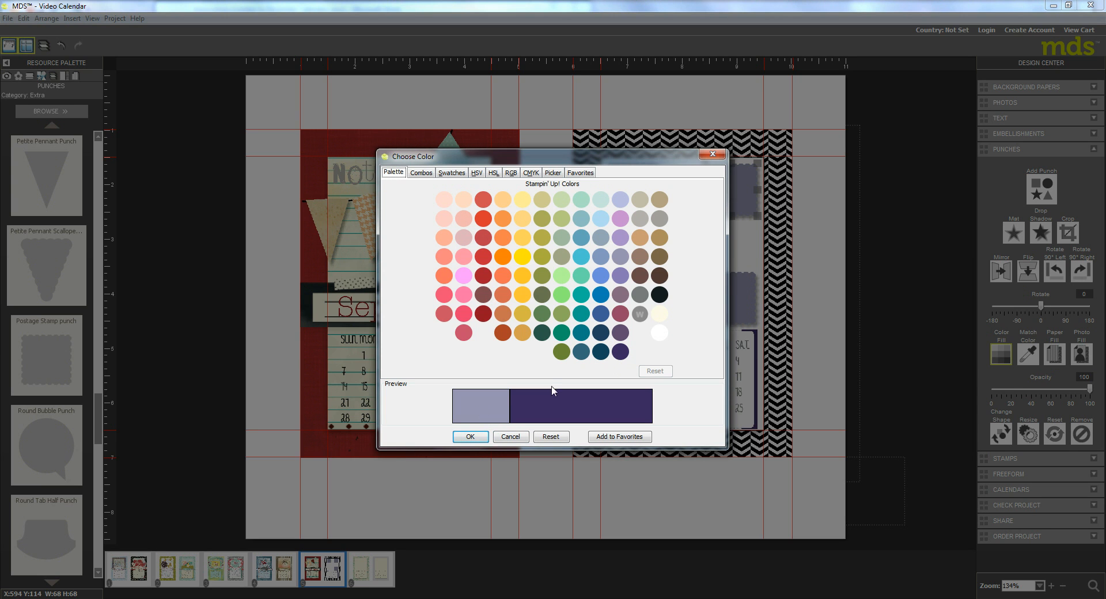
left_click(470, 437)
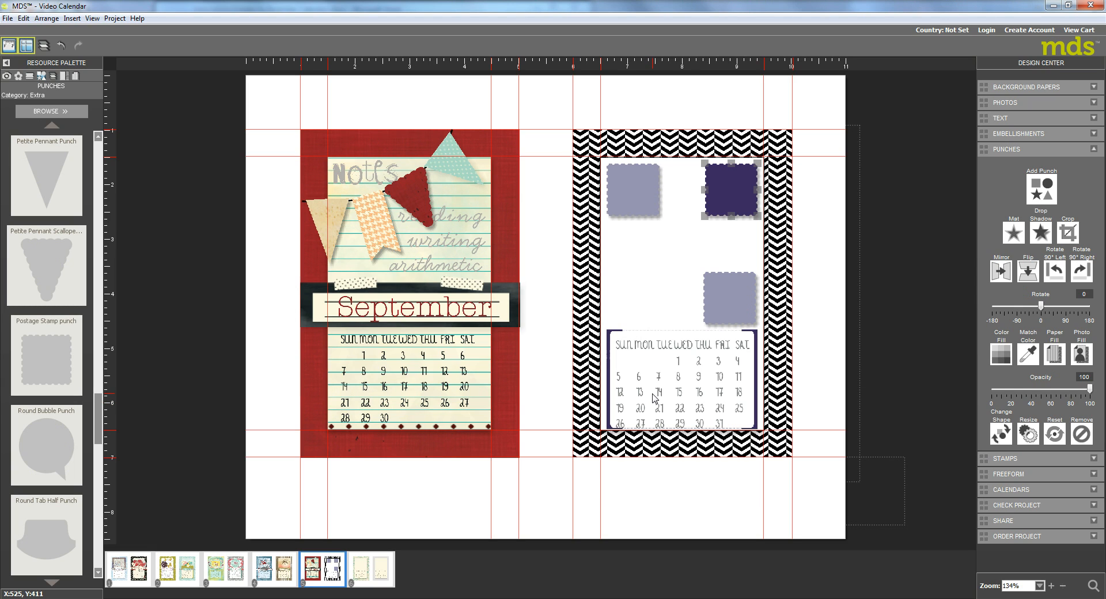
Step: Paste another lavender punch at the panel's left edge just above the dates and fill it with dark gray
key("ctrl+v")
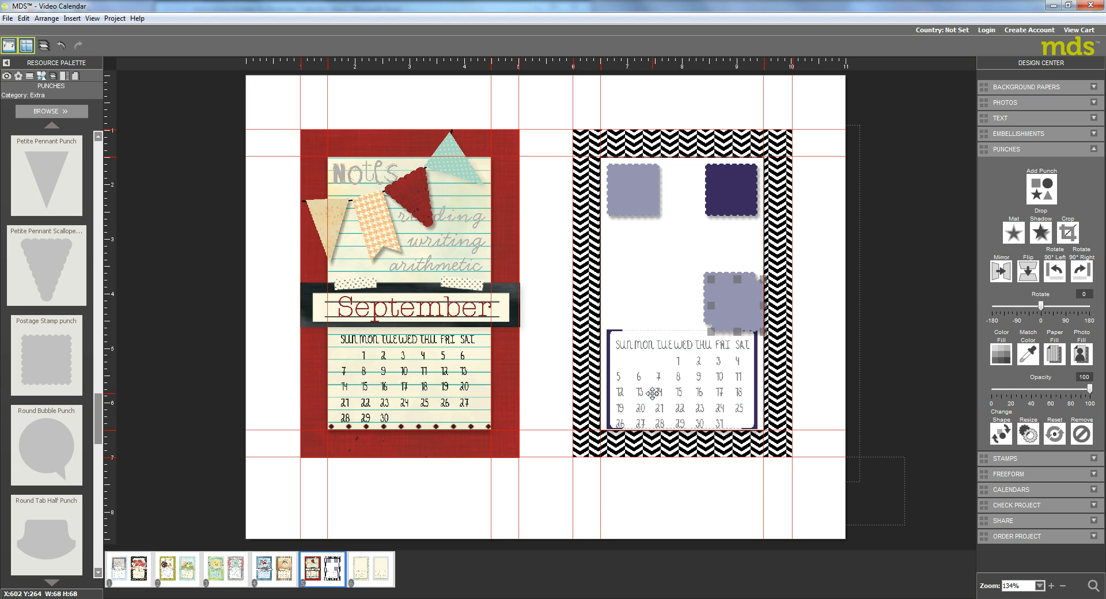
left_click_drag(738, 307, 629, 300)
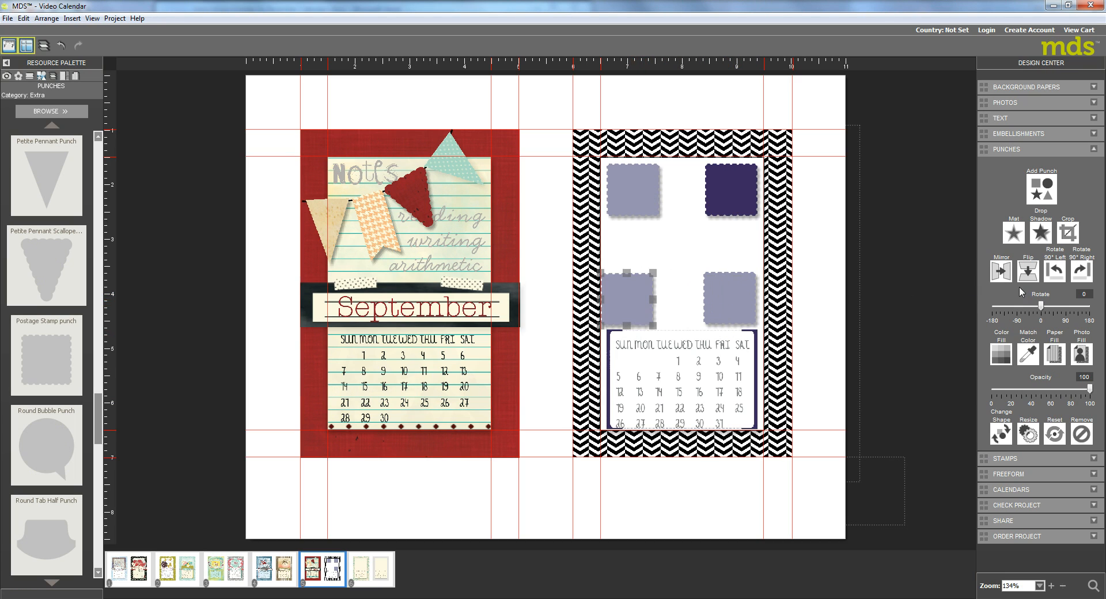
left_click(1002, 354)
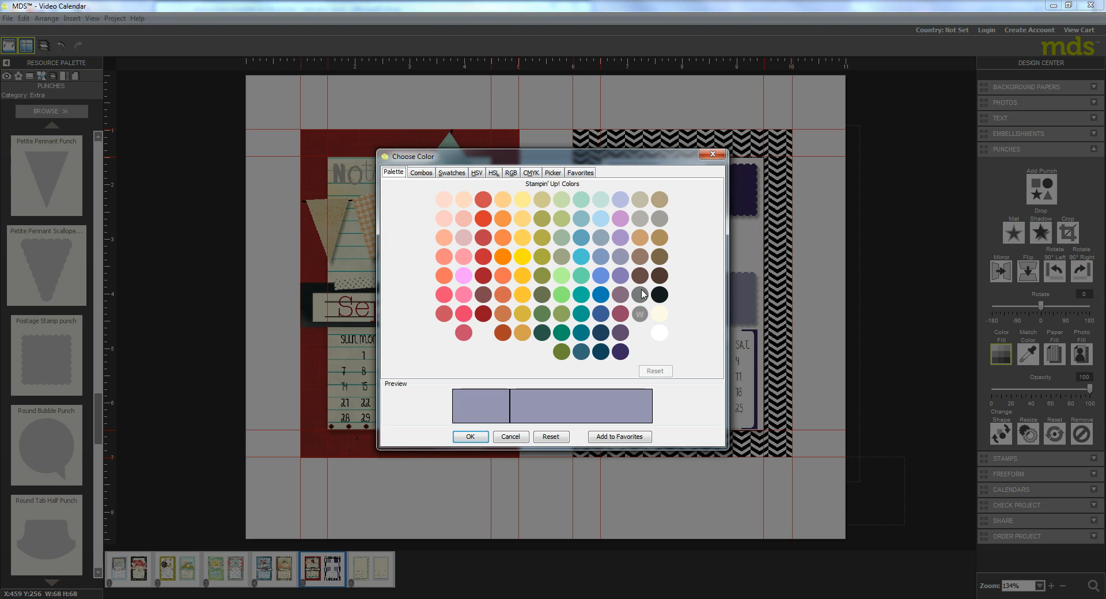
left_click(640, 294)
left_click(470, 437)
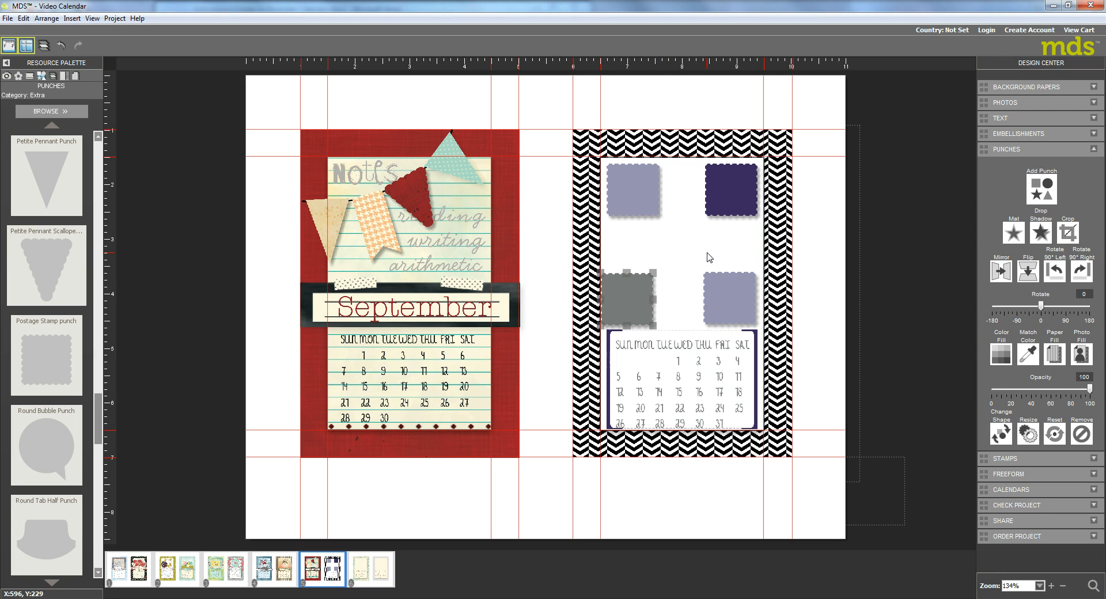
Step: Place another lavender postage stamp punch in the middle of the other four on the white panel
left_click_drag(717, 293, 668, 239)
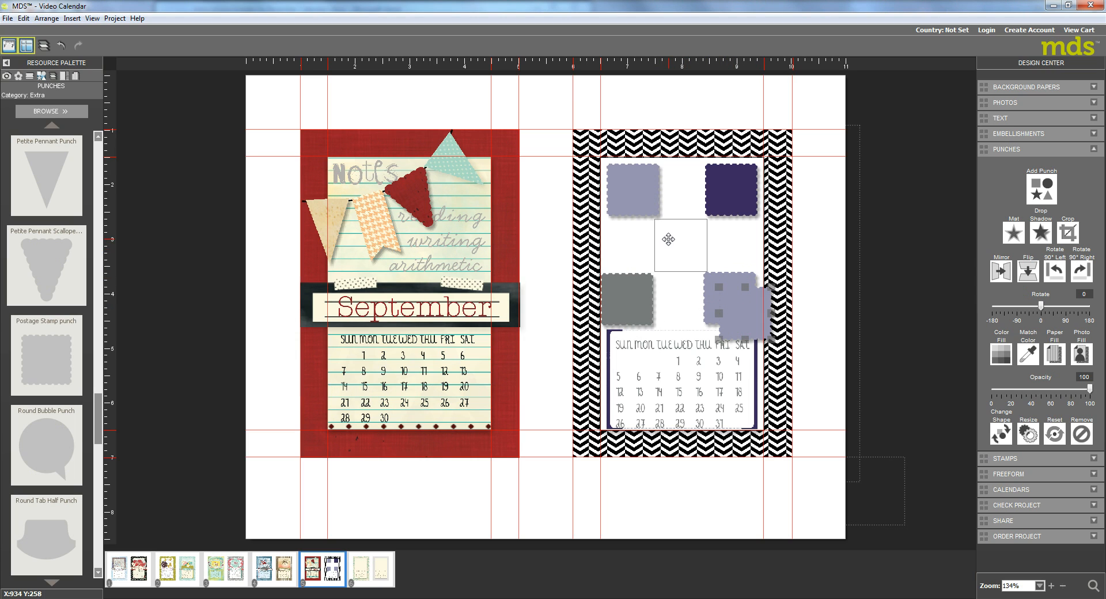